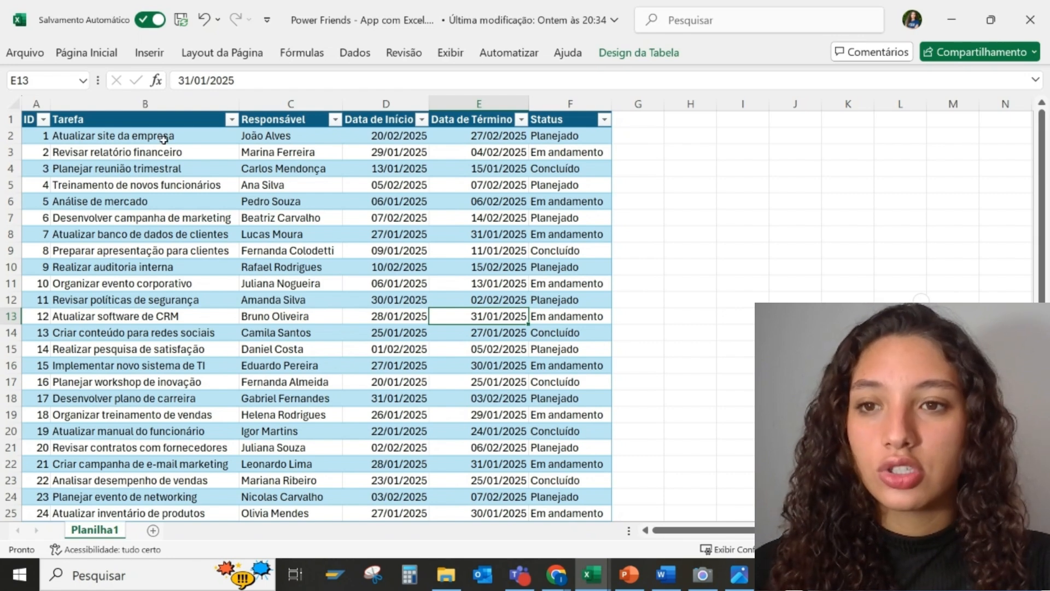
Review the Excel task rows: task name, Responsável, start and end dates, and status values
left_click(164, 139)
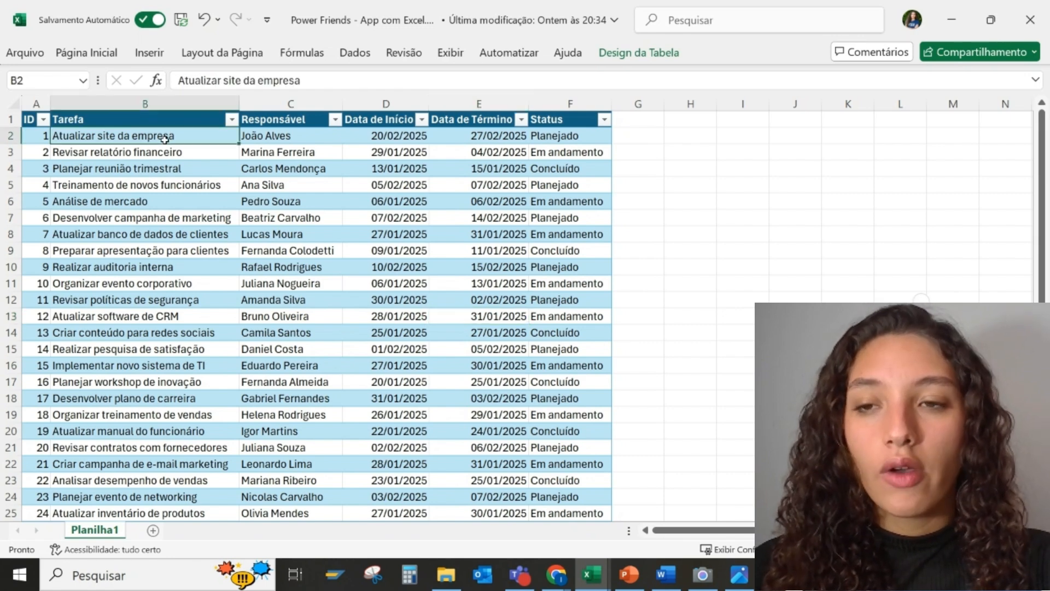
left_click(320, 139)
left_click(374, 134)
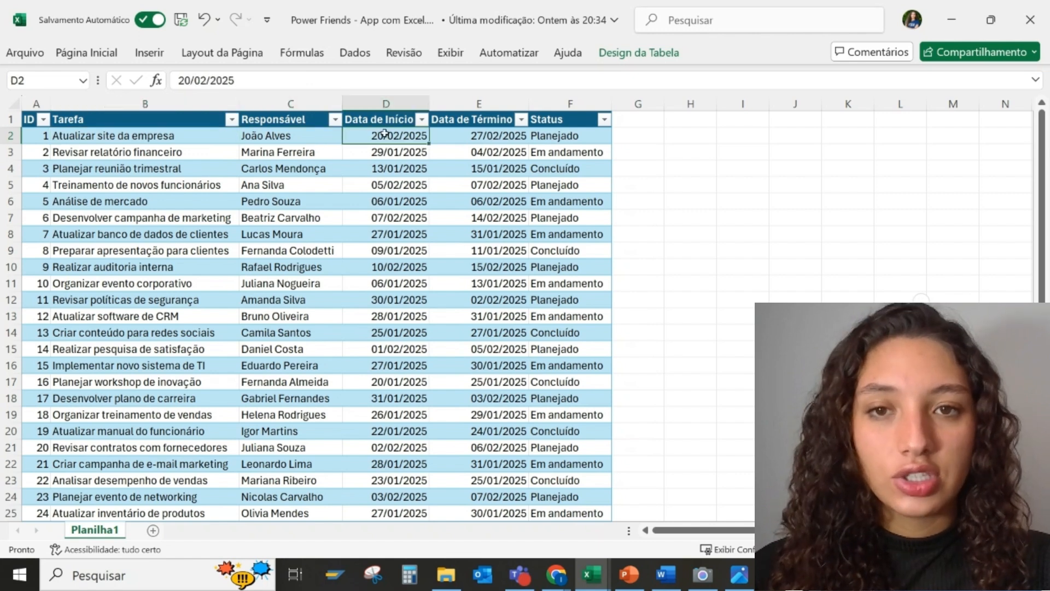
left_click(461, 131)
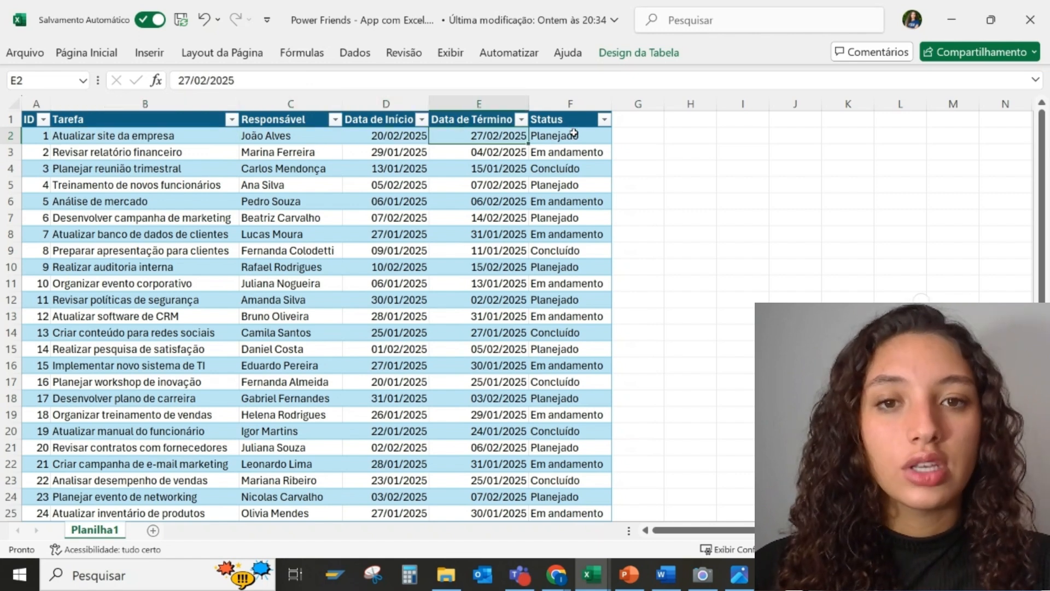
left_click(572, 135)
left_click(584, 164)
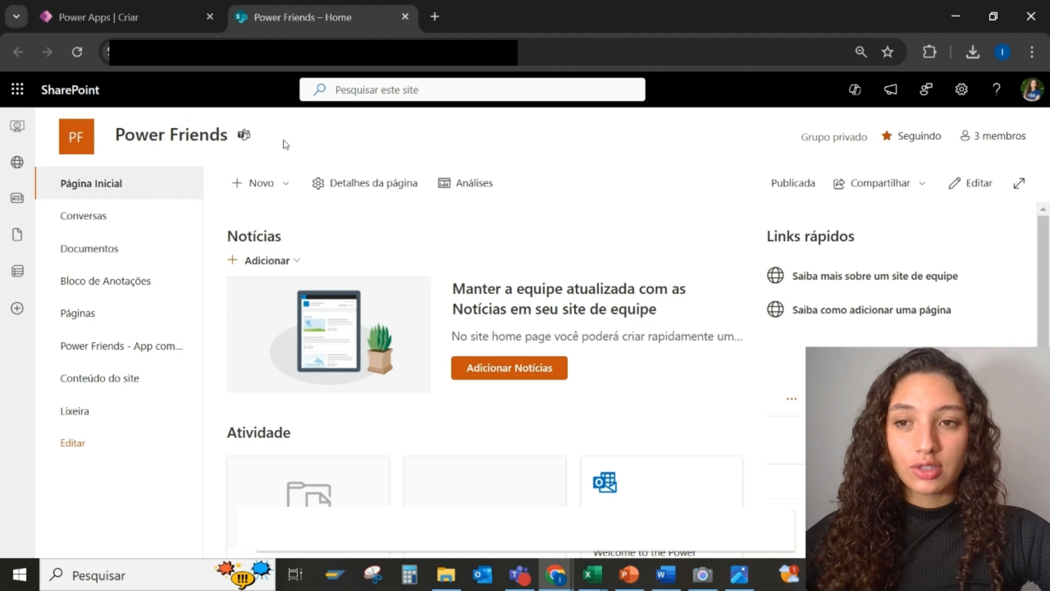
On the Power Friends site, choose to create a new list from an Excel workbook
left_click(278, 189)
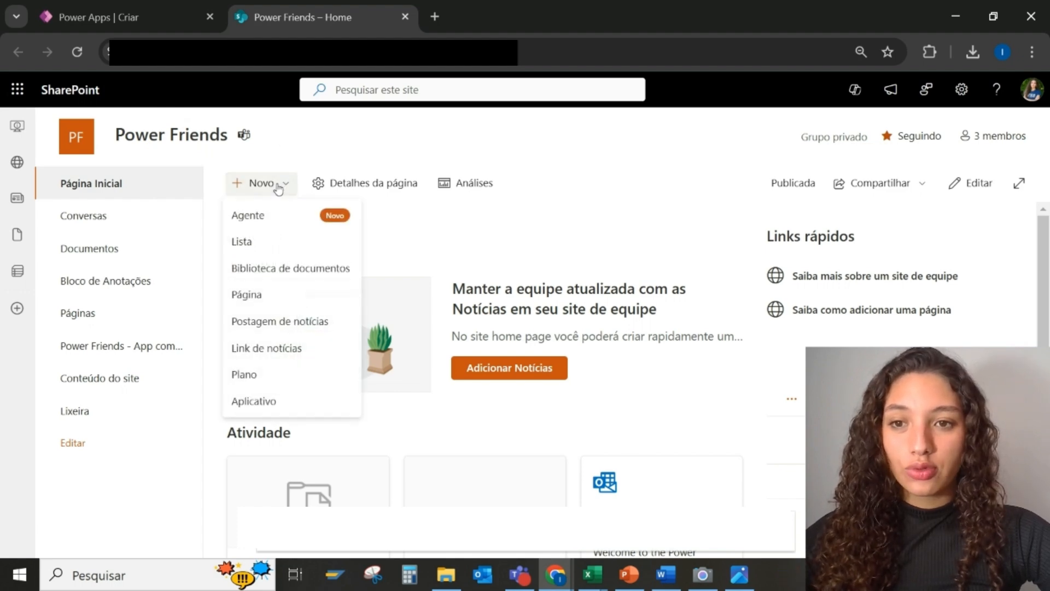
left_click(272, 244)
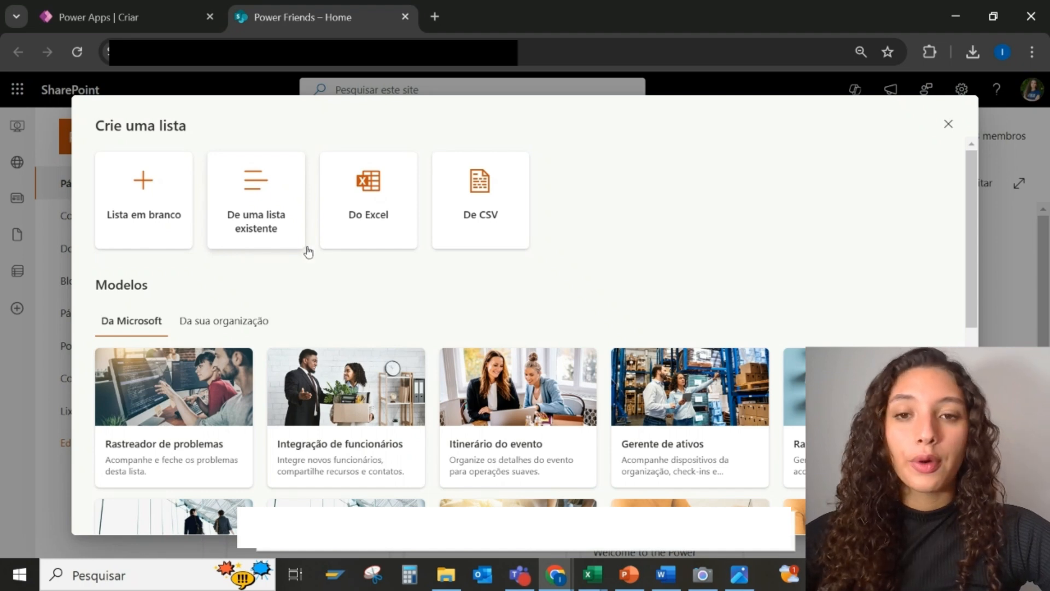
left_click(361, 247)
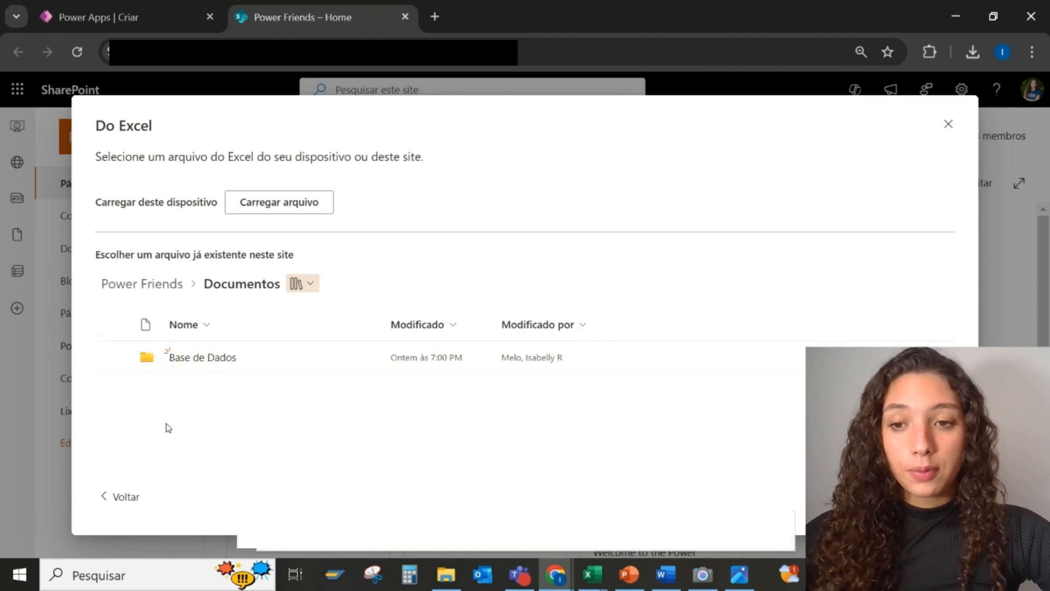
Upload the workbook Power Friends - App com Excel.xlsx from this computer as the list source
left_click(274, 212)
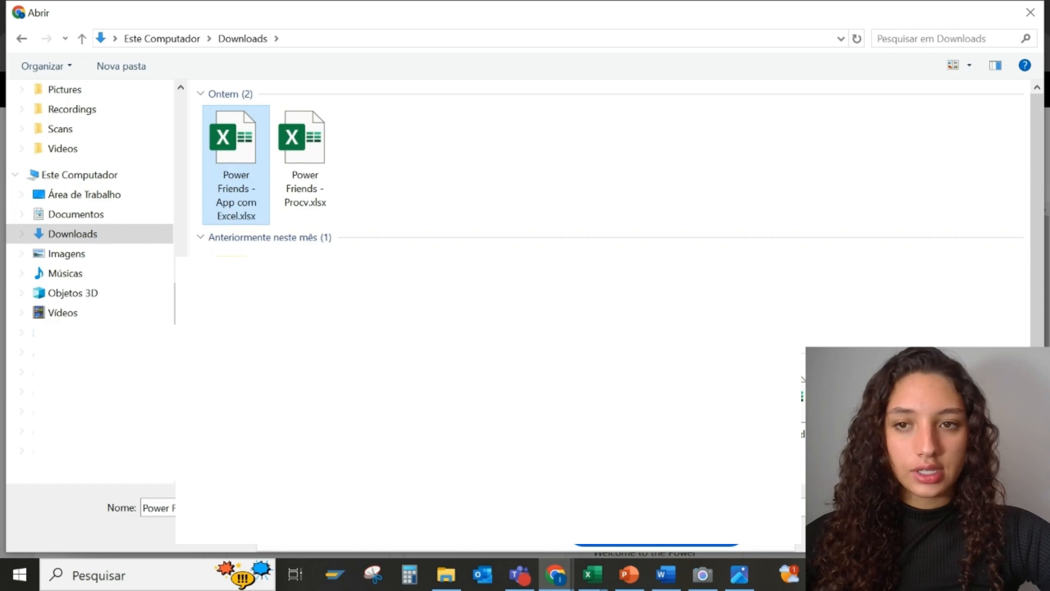
double_click(214, 188)
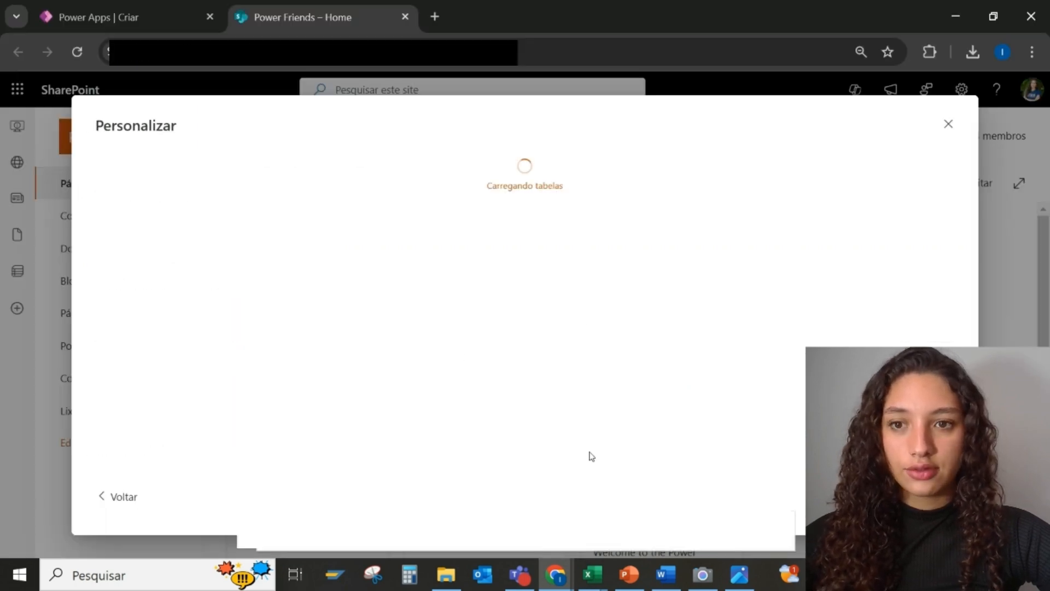
scroll(272, 319, "up", 1)
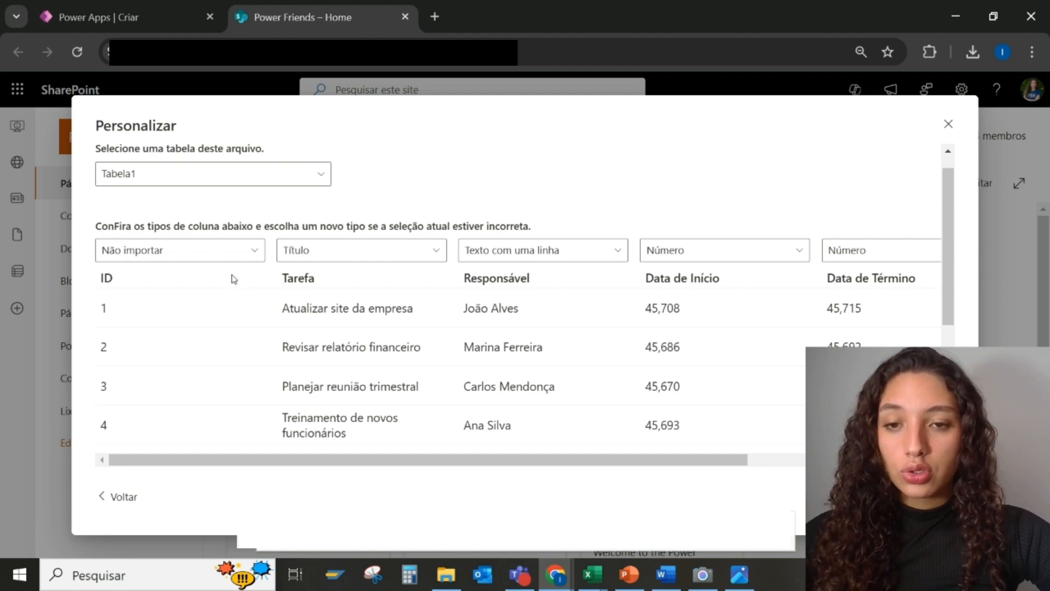
Exclude the ID column from import, keeping Tarefa as title and Responsável as single-line text
left_click_drag(555, 462, 447, 448)
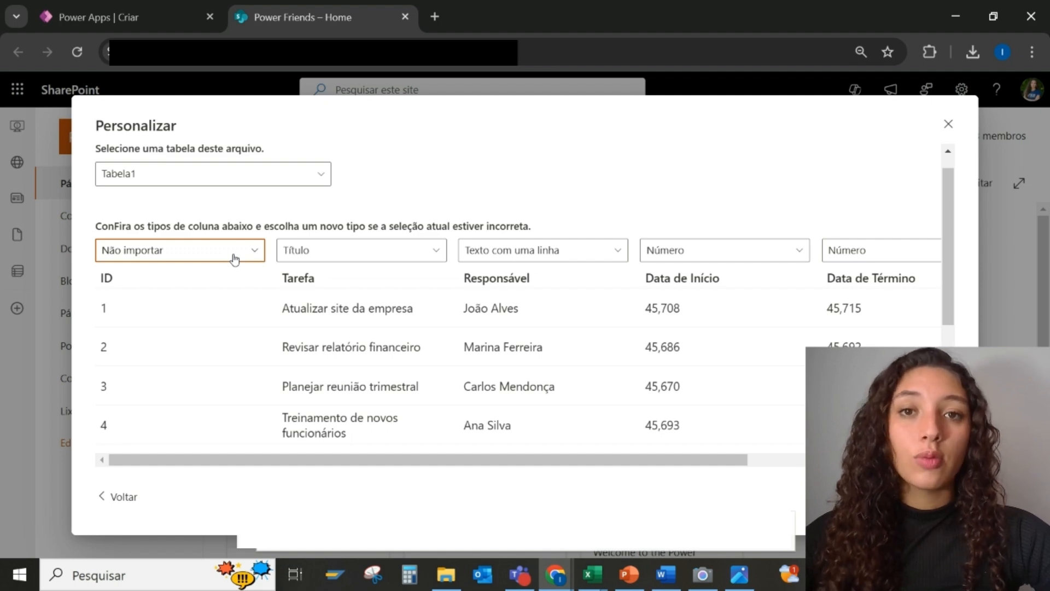
left_click(235, 258)
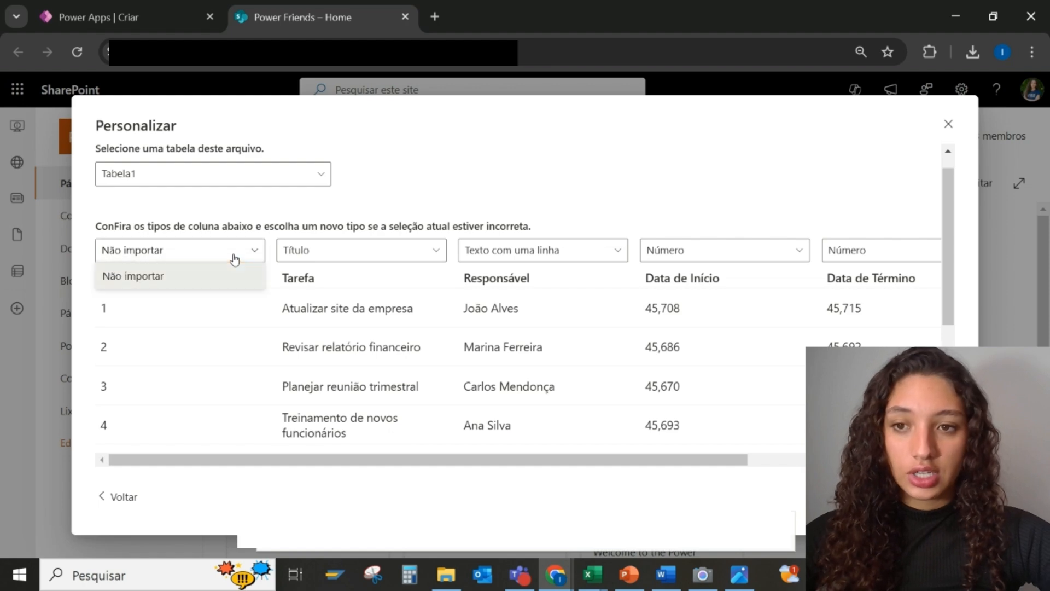
left_click(358, 208)
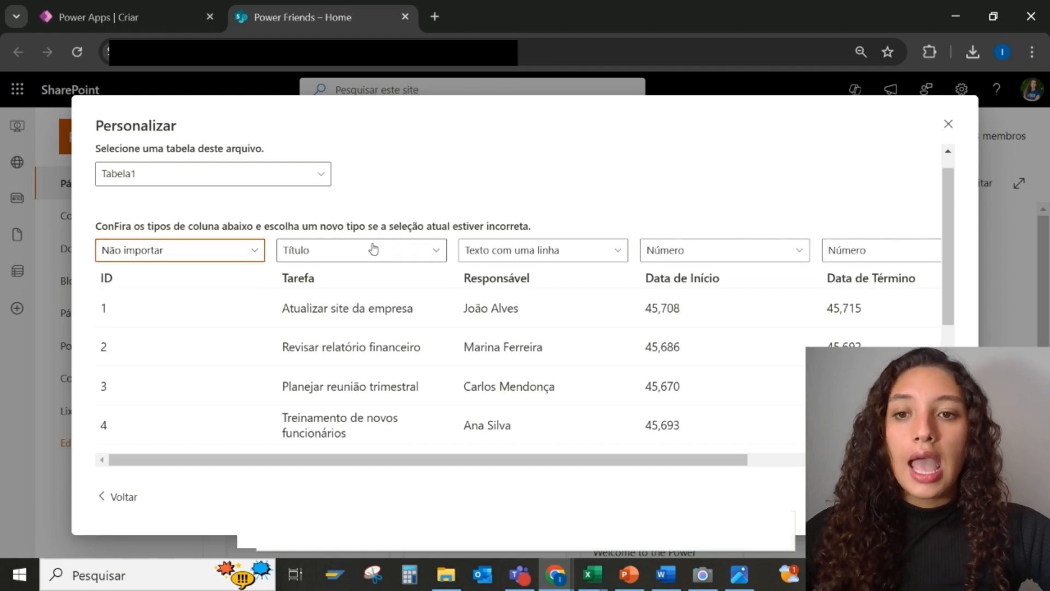
left_click(411, 256)
left_click(412, 256)
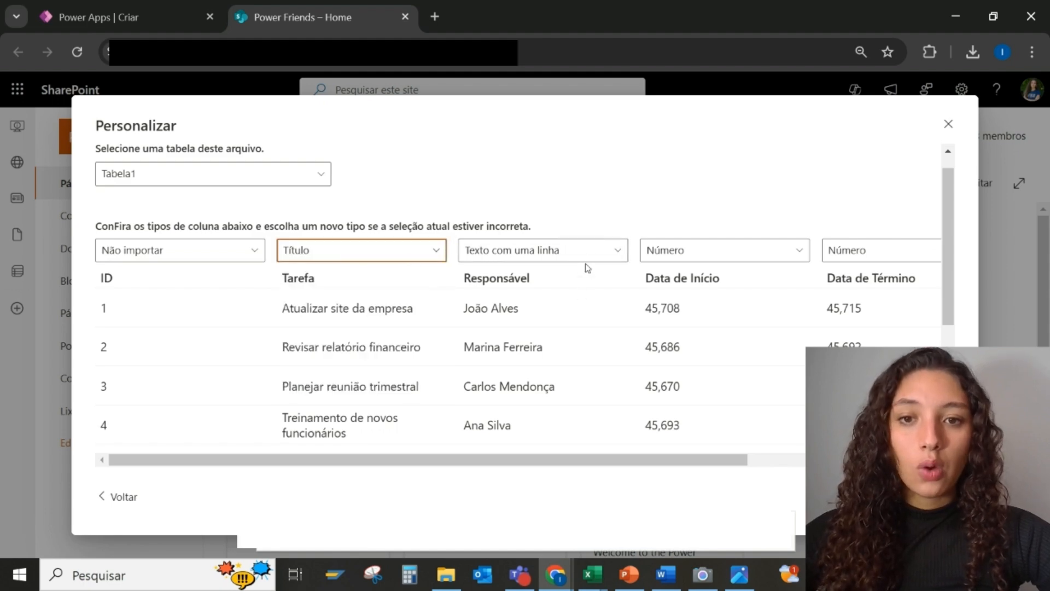
left_click(602, 252)
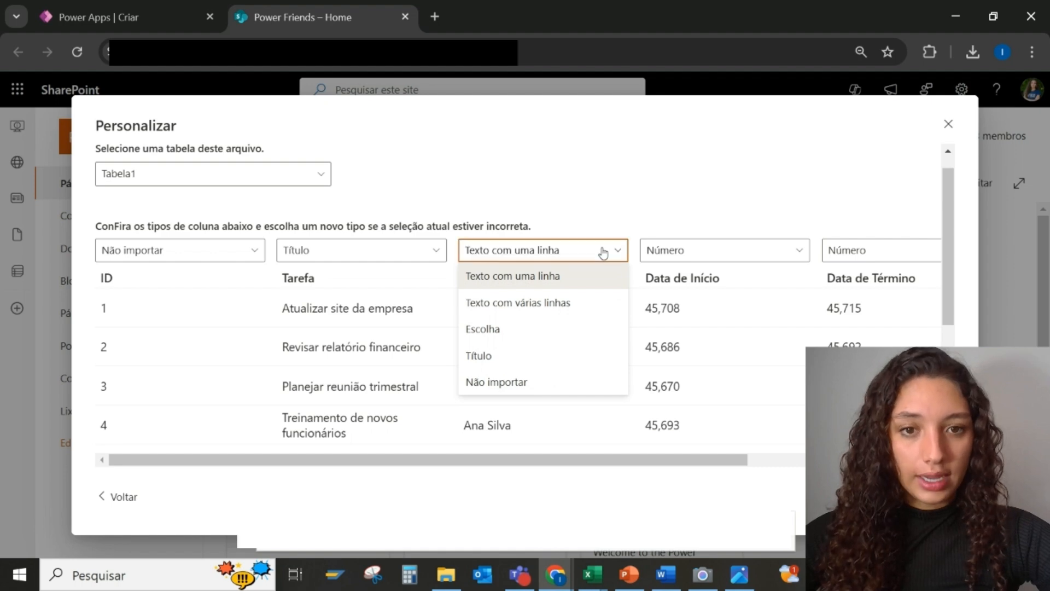
left_click(603, 250)
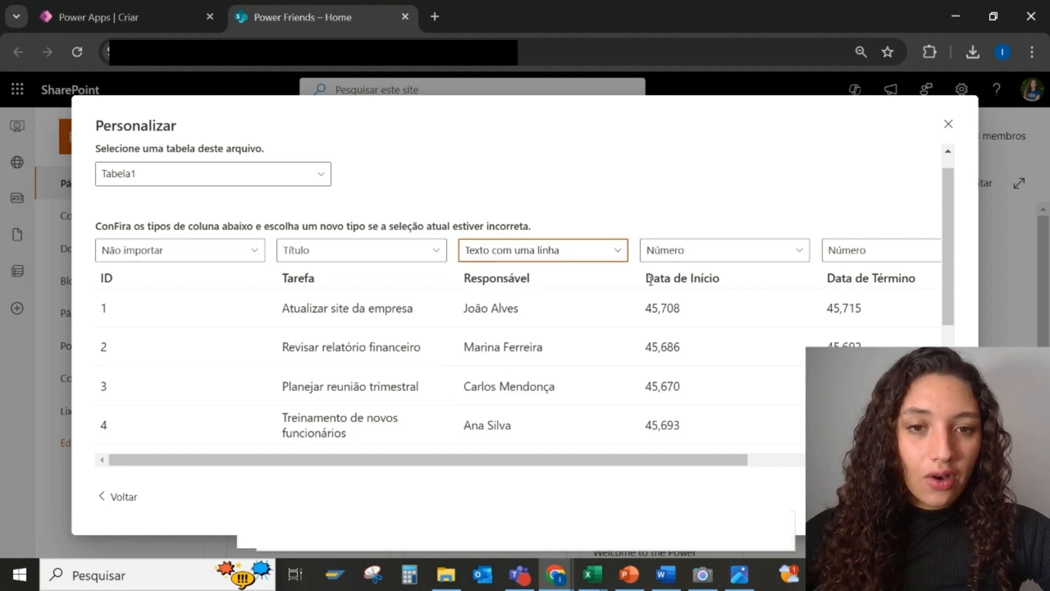
Set Data de Início and Data de Término to Data e hora, and Status to Escolha
left_click_drag(645, 279, 720, 279)
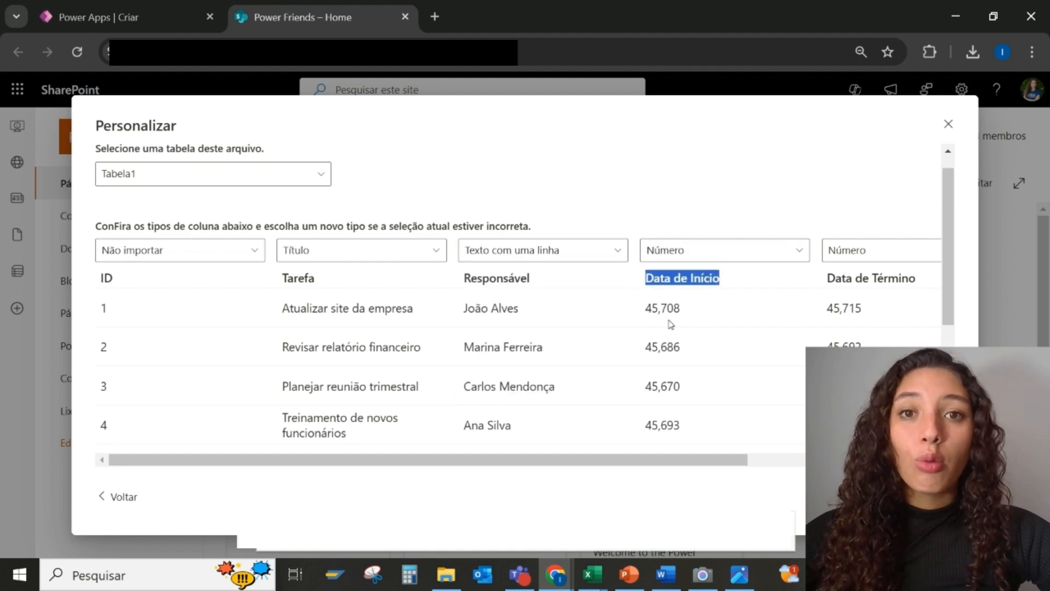
left_click(712, 253)
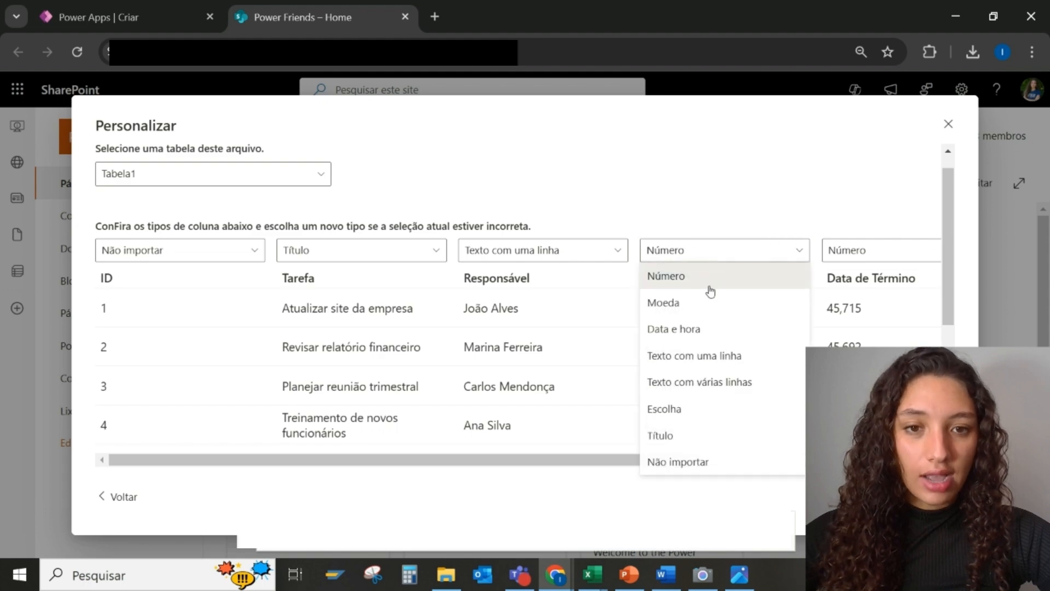
left_click(699, 330)
left_click_drag(712, 464, 892, 464)
left_click(723, 250)
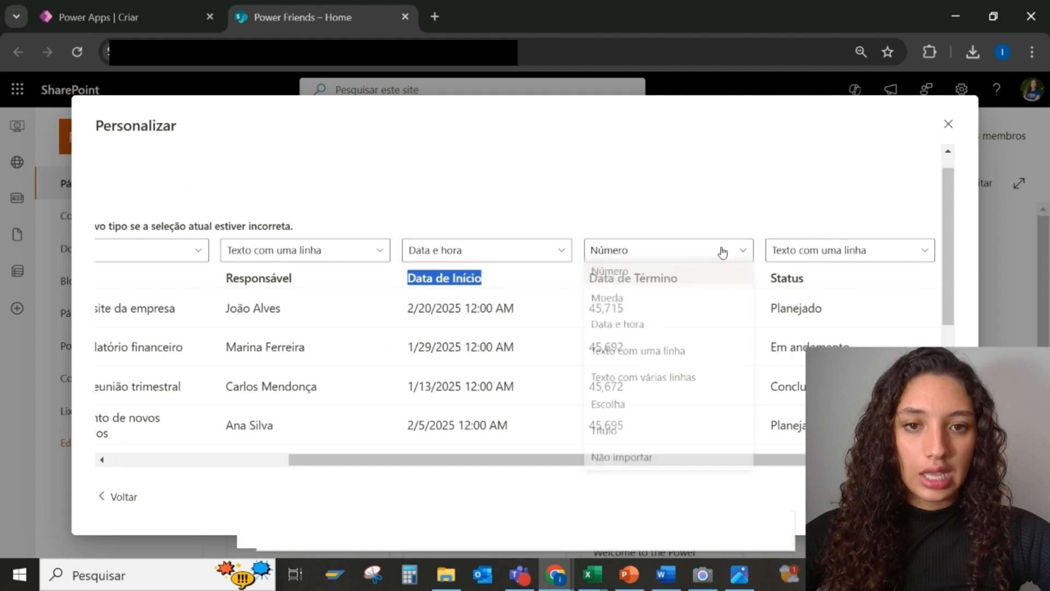
left_click(669, 330)
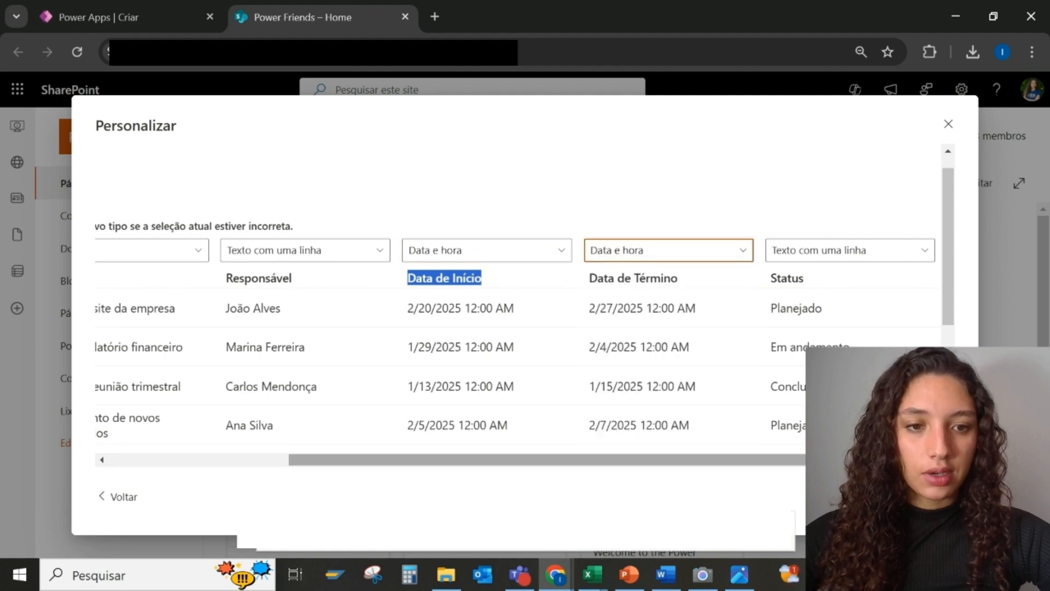
left_click_drag(848, 460, 896, 460)
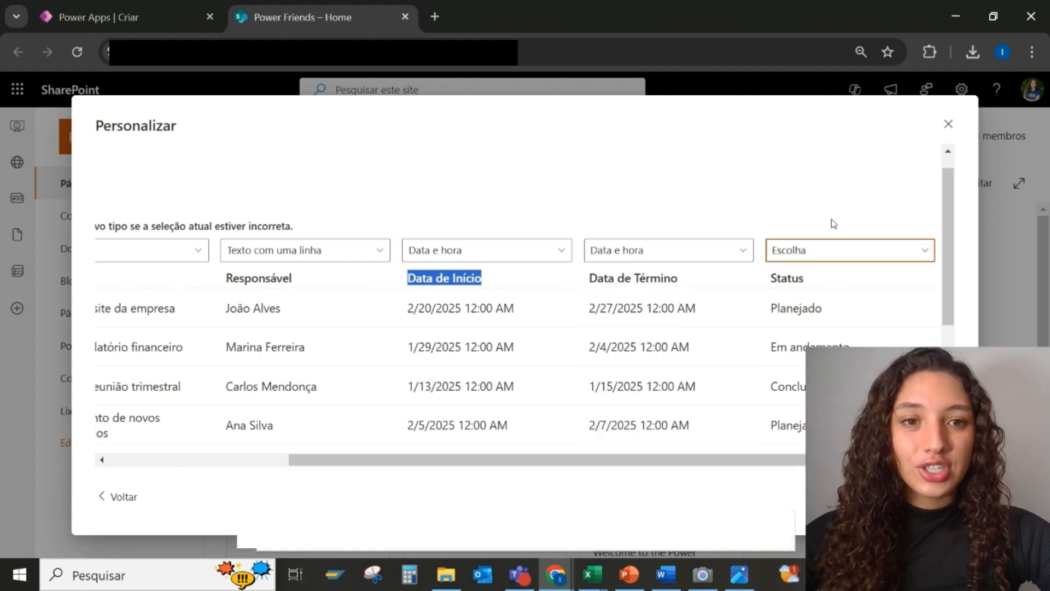
left_click(831, 247)
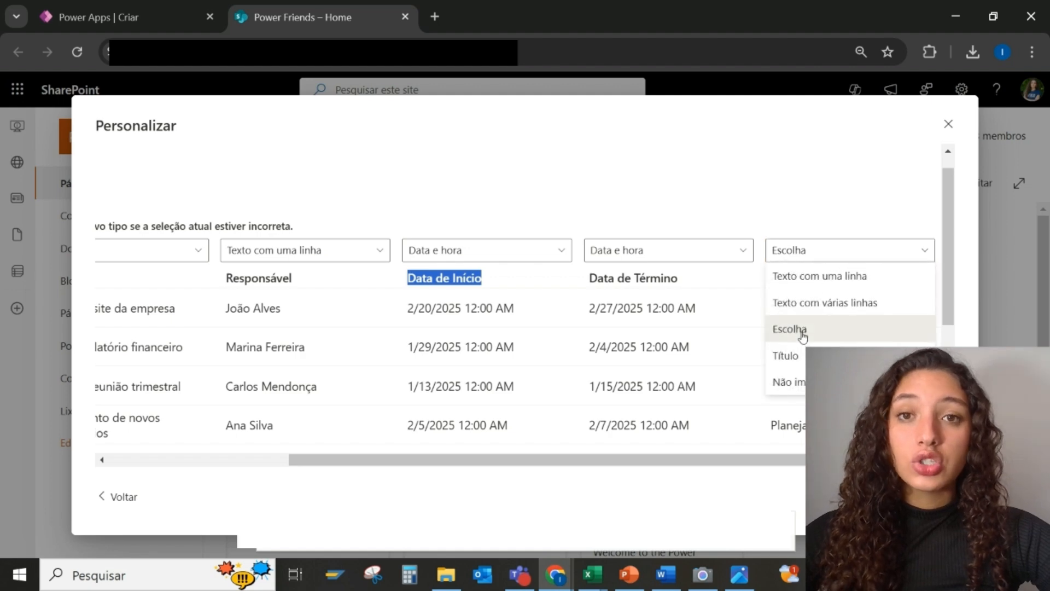
left_click(801, 330)
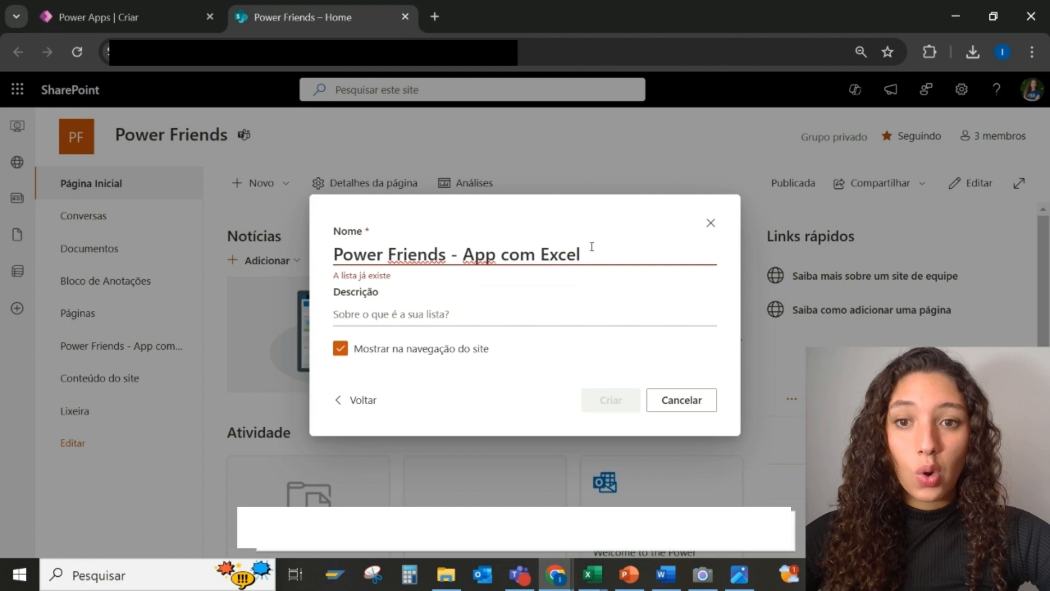
Name the list 'Power Friends - App em 7 minutos', create it, and widen its view
left_click_drag(450, 255, 590, 253)
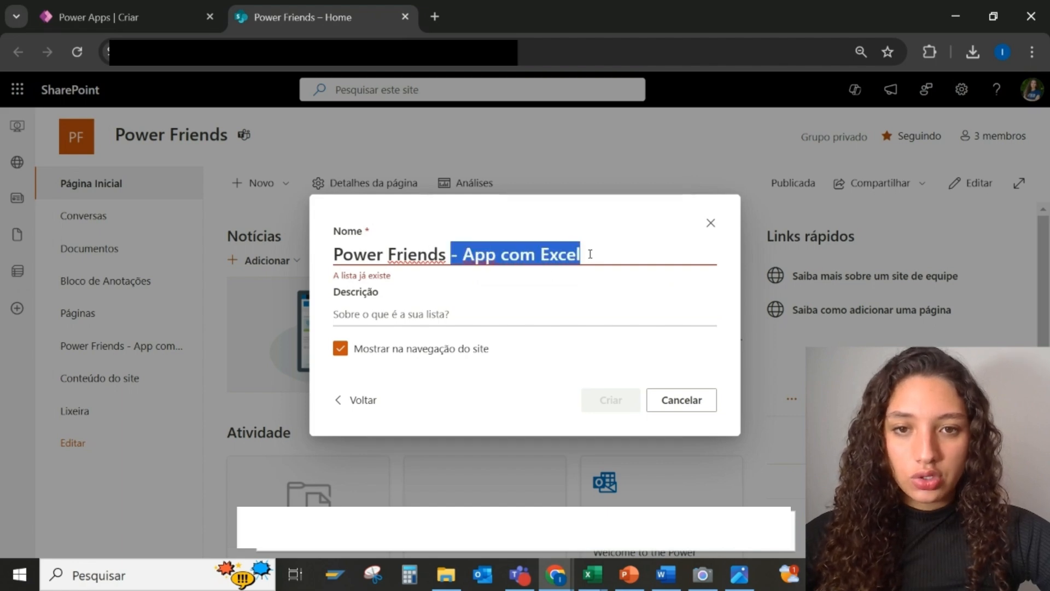
key("BackSpace")
type("-")
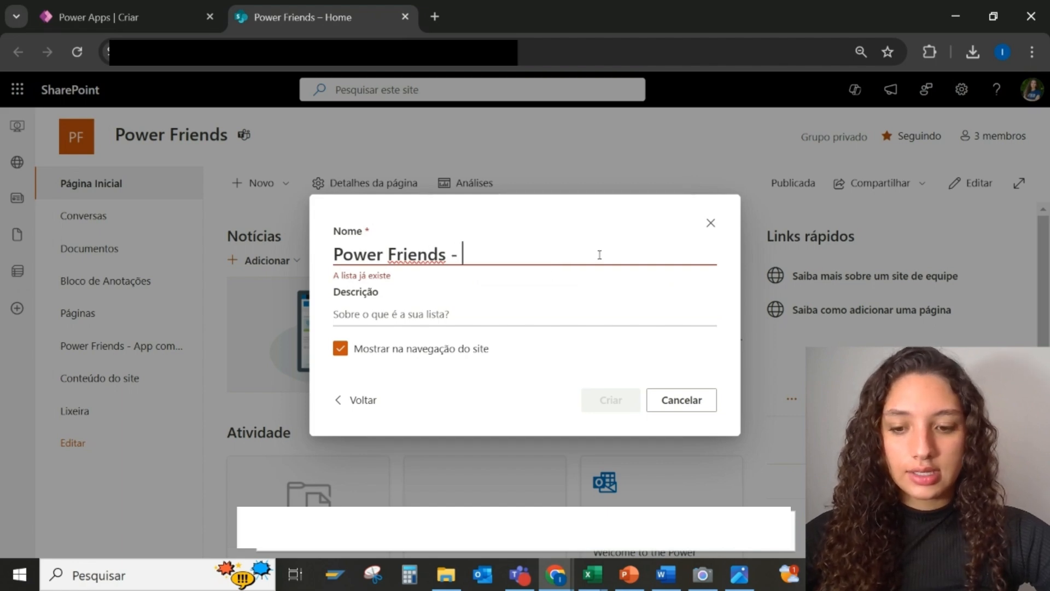
key("Caps_Lock")
type("App em 7 ")
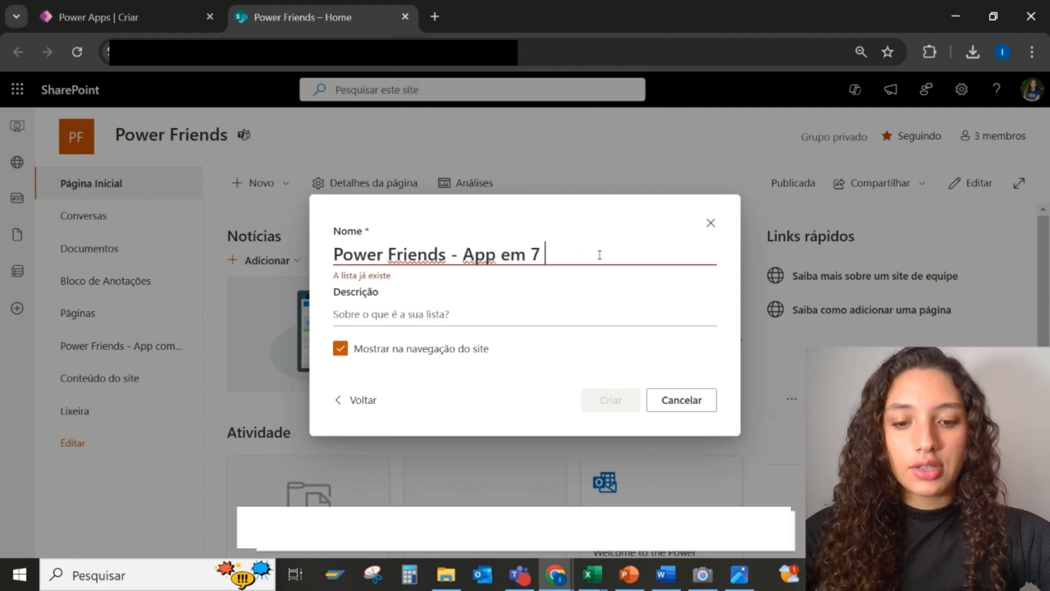
type("minutos")
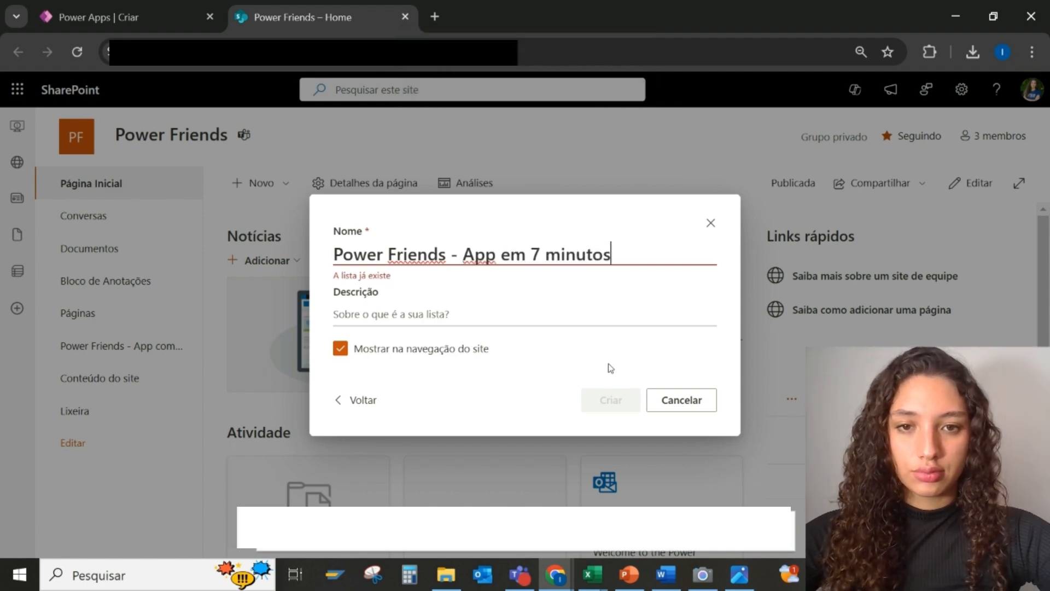
left_click(611, 399)
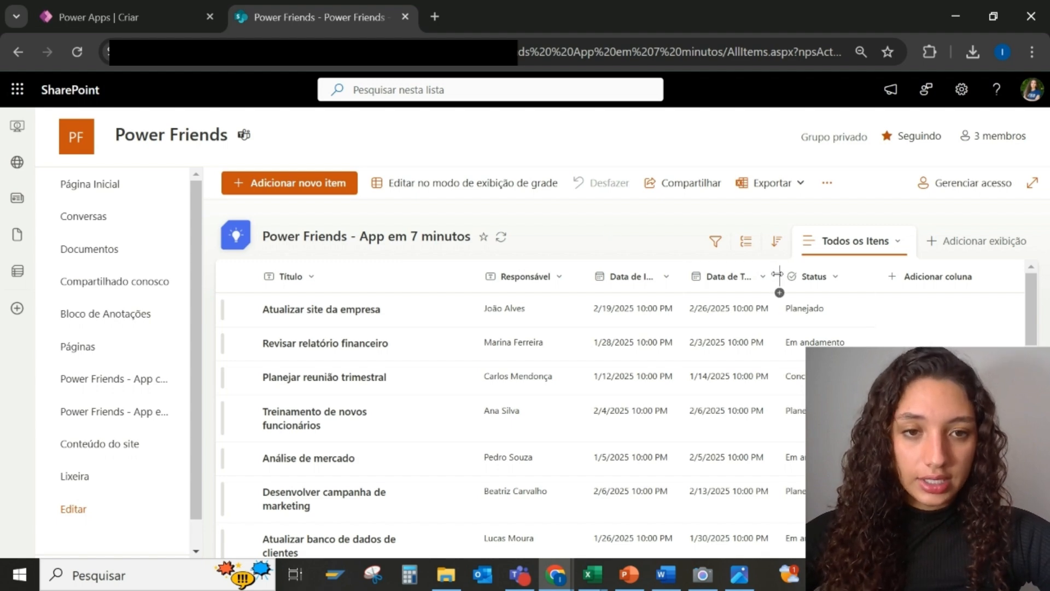
left_click_drag(777, 275, 812, 275)
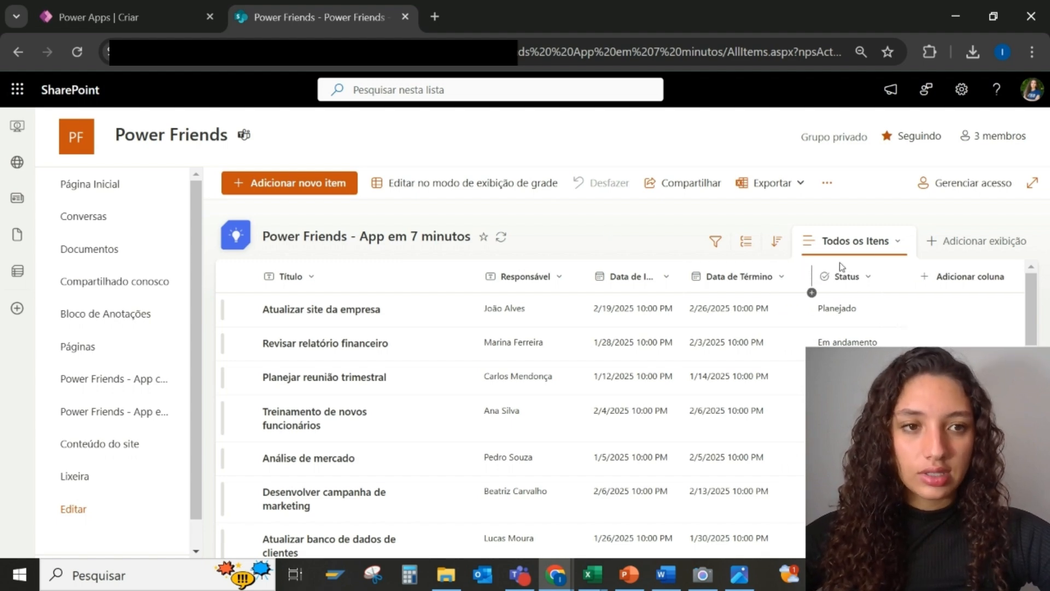
left_click(1033, 184)
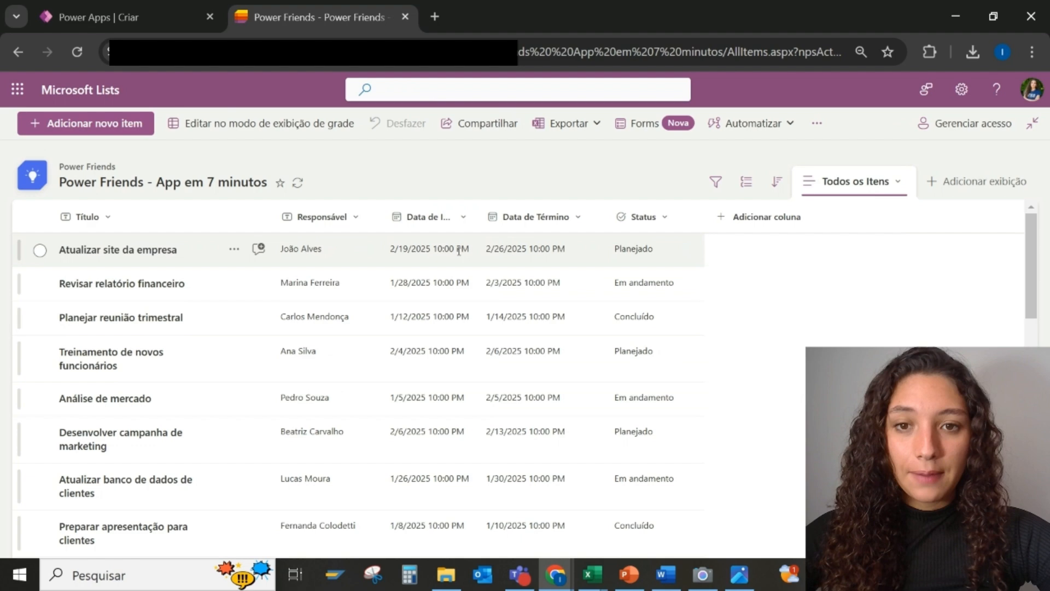
Widen Data de Início and turn off Incluir Hora in its column settings
left_click_drag(477, 223, 500, 223)
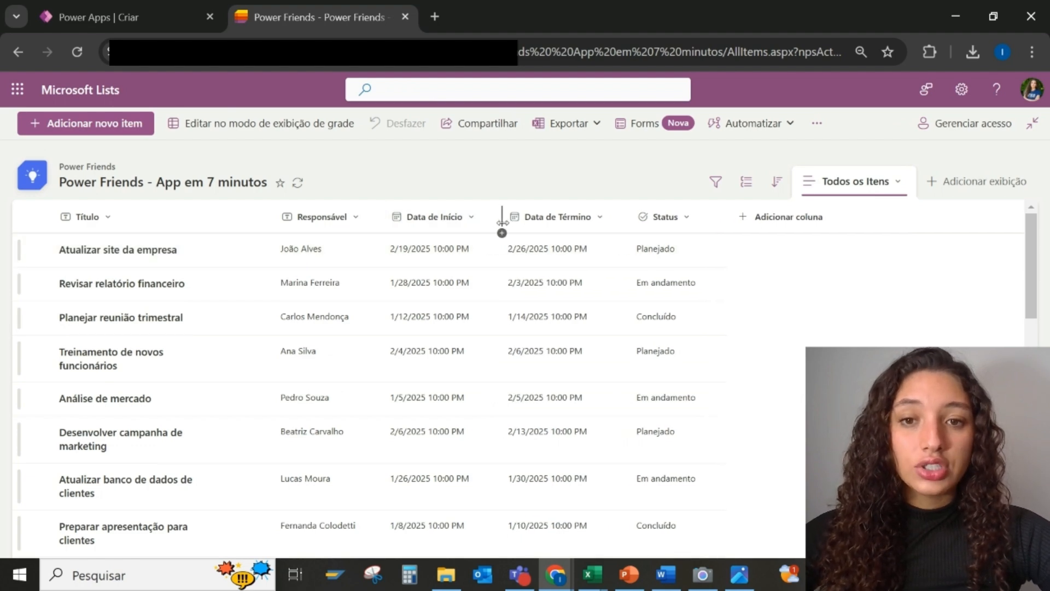
left_click(452, 217)
mouse_move(464, 352)
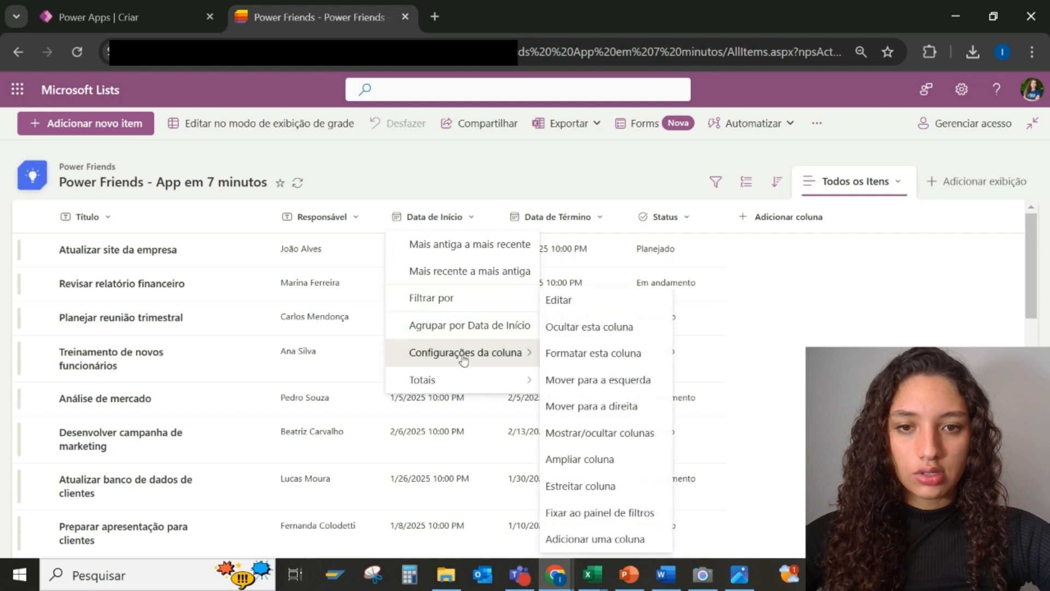
left_click(589, 298)
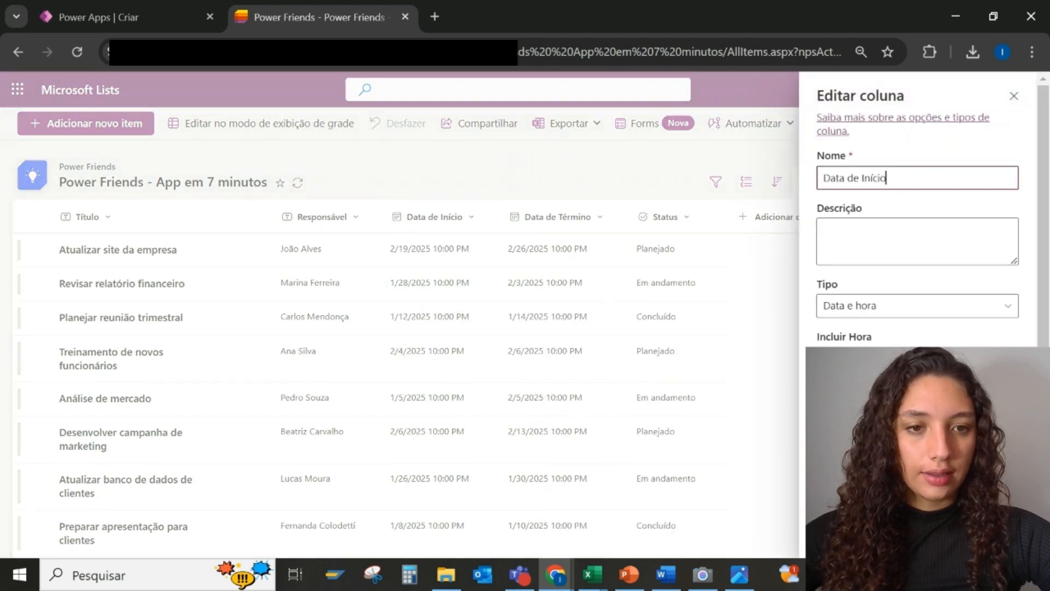
left_click(830, 356)
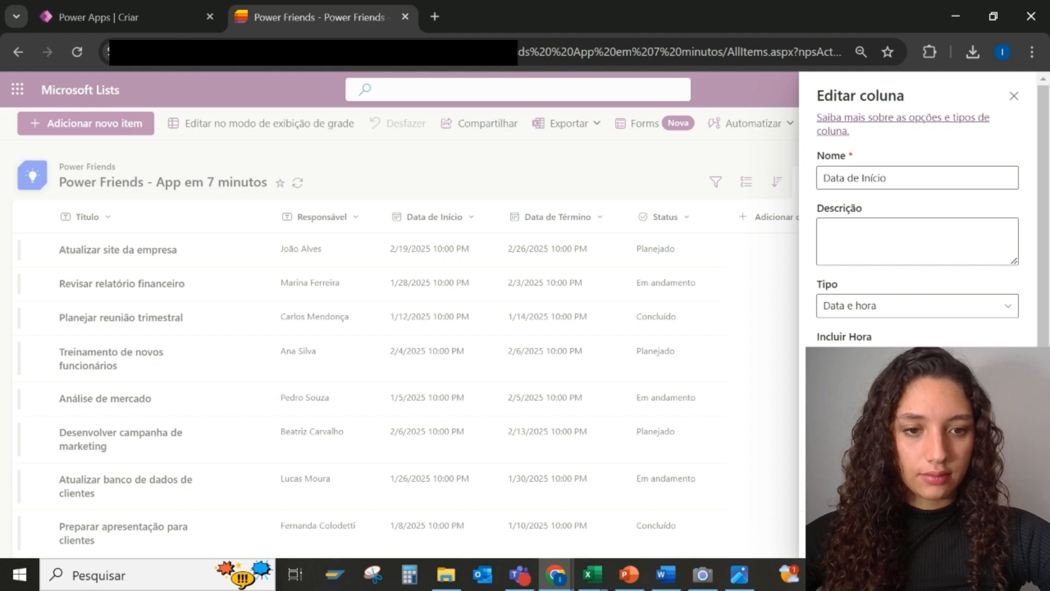
left_click(844, 533)
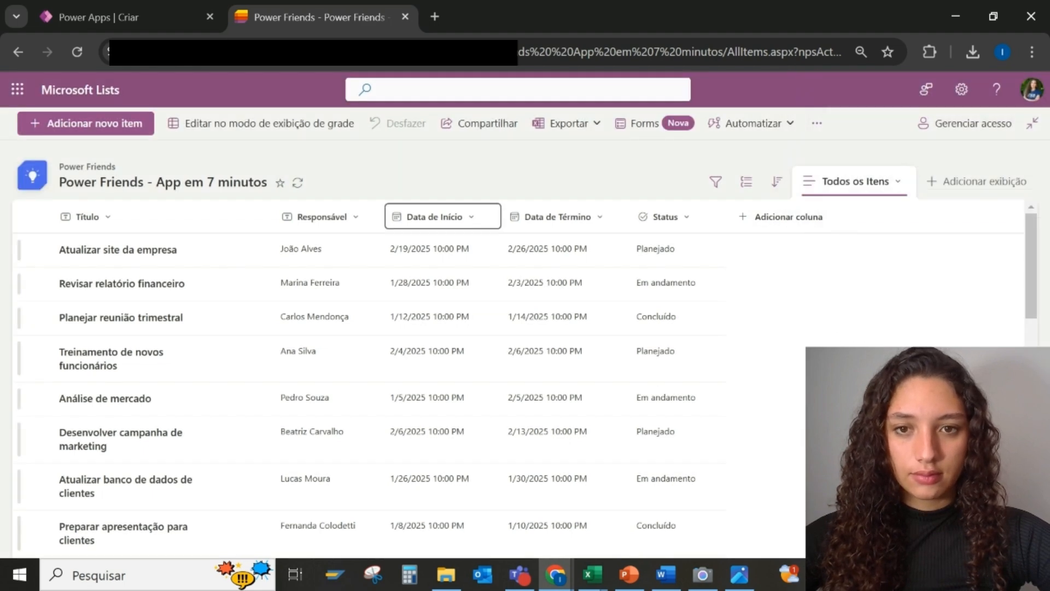
Make the Data de Término column date-only as well and save it
left_click(558, 217)
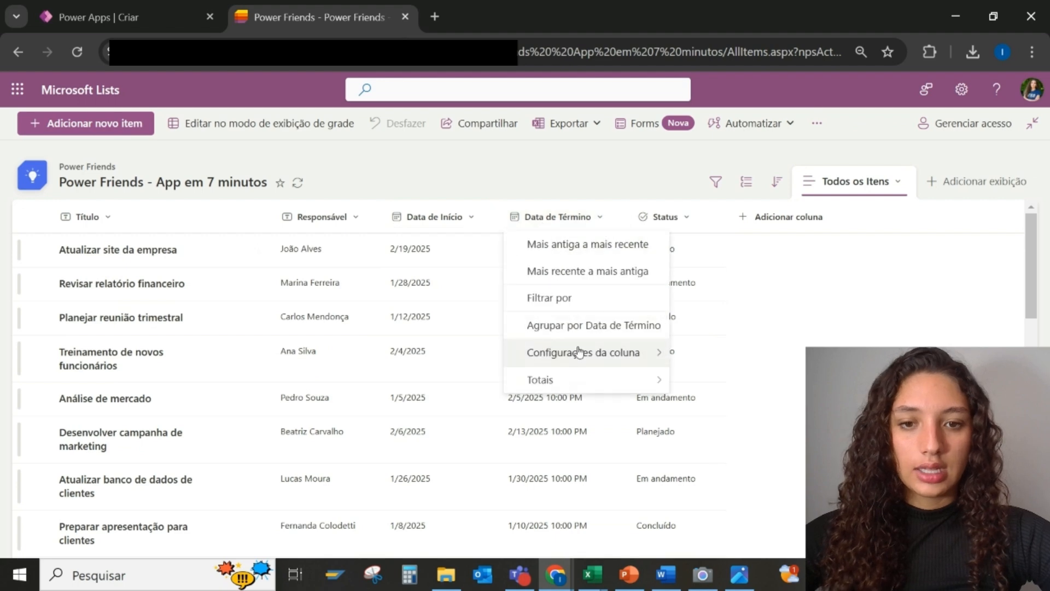
mouse_move(579, 352)
left_click(710, 298)
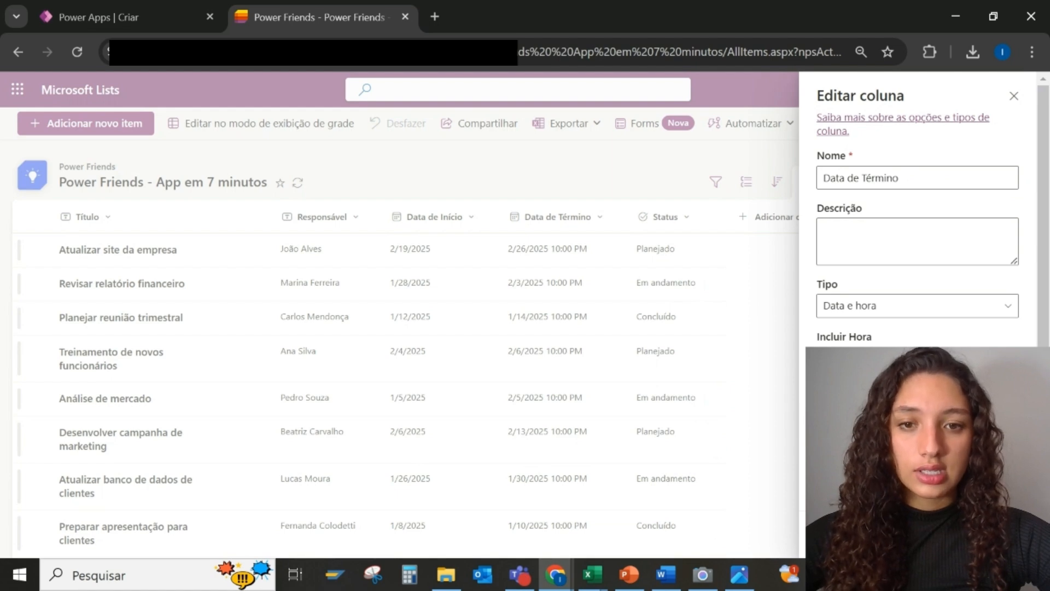
left_click(679, 227)
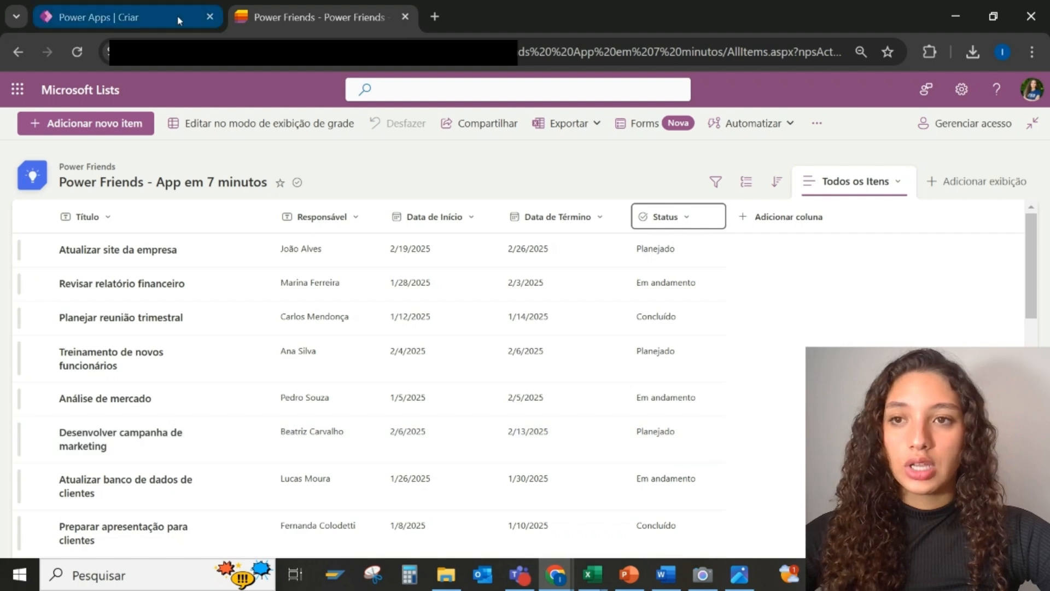
On the Power Apps Criar page, start a new app from a SharePoint list
left_click(177, 17)
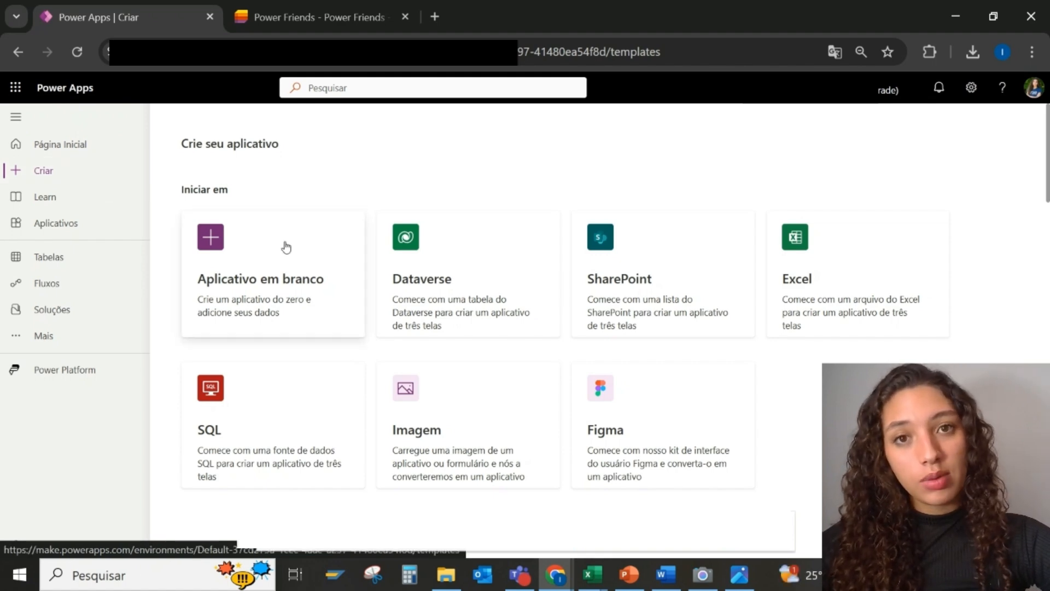
left_click(674, 265)
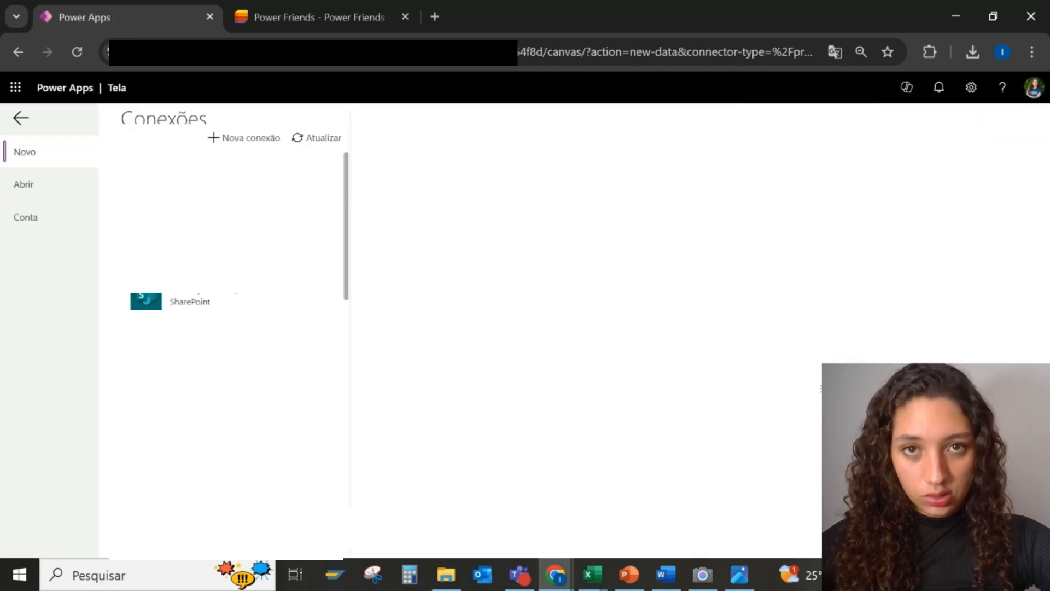
Use the SharePoint connection, open the recent site, and pick the Power Friends - App em 7 minutos list
left_click(192, 296)
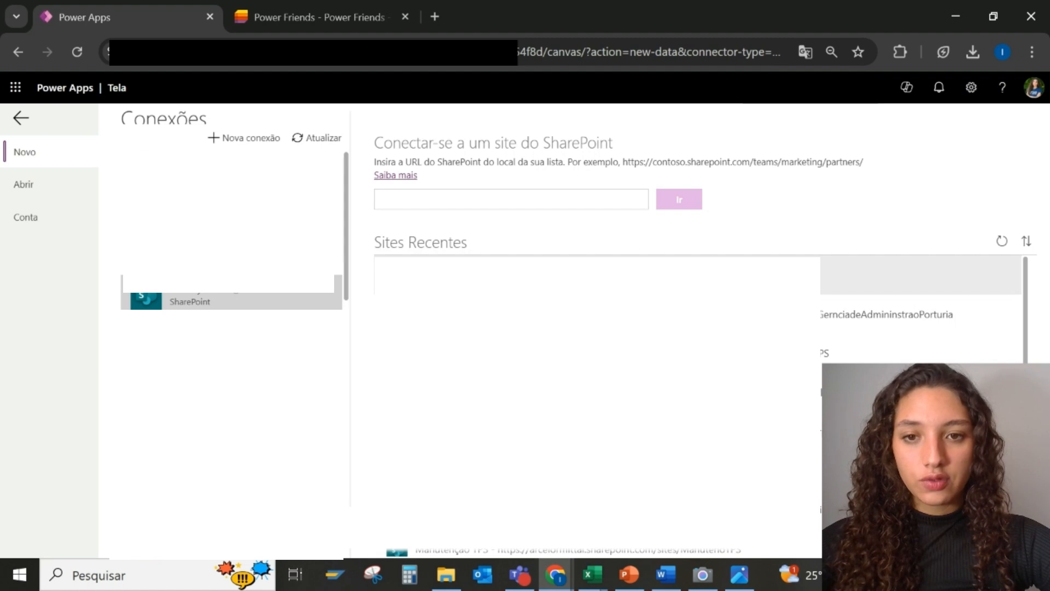
left_click(596, 275)
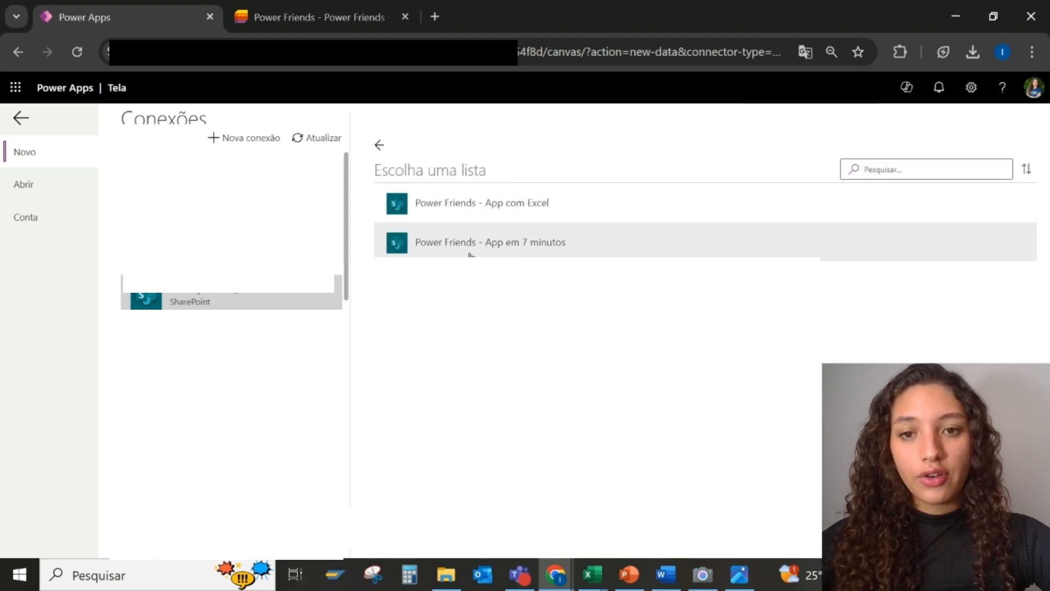
left_click(504, 252)
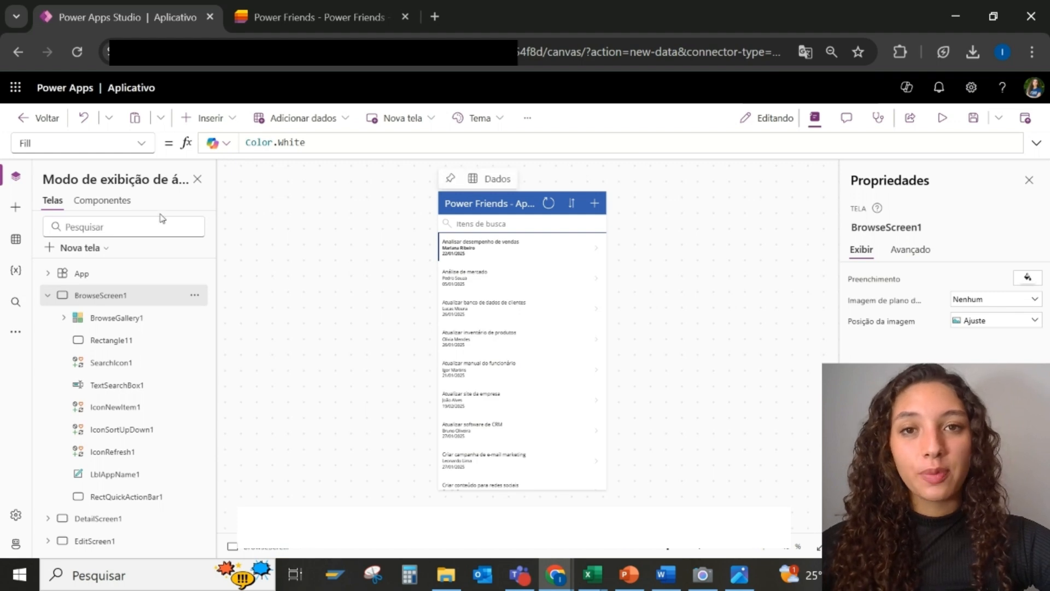
left_click(47, 297)
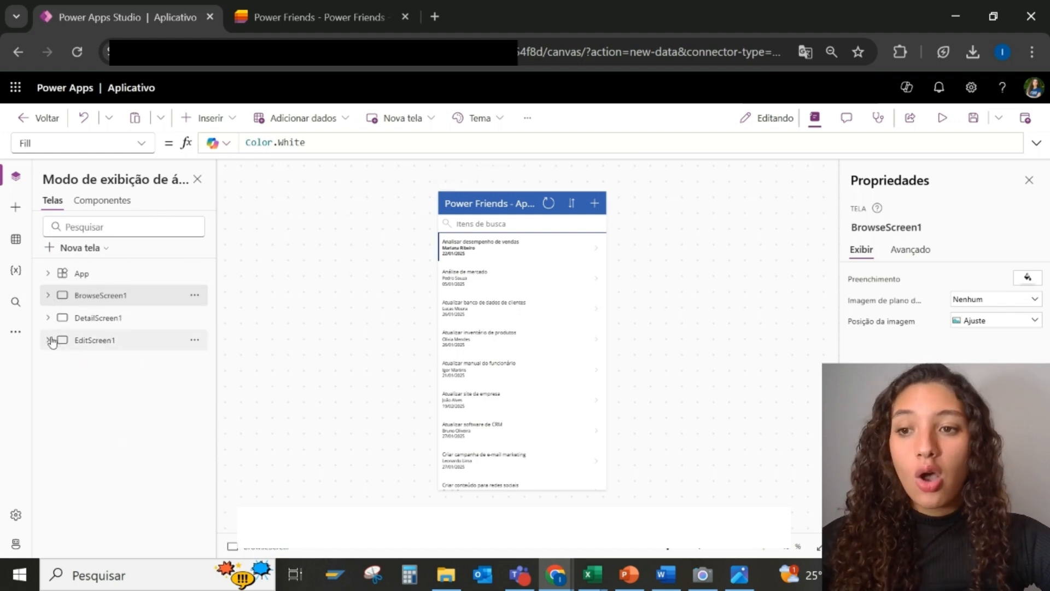
left_click(65, 322)
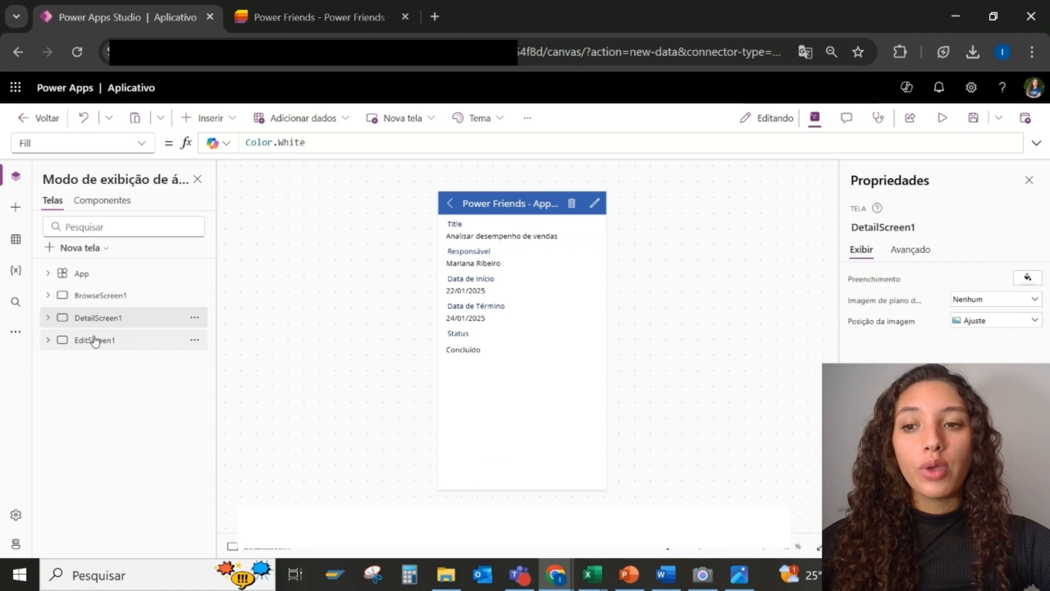
left_click(94, 339)
left_click(98, 304)
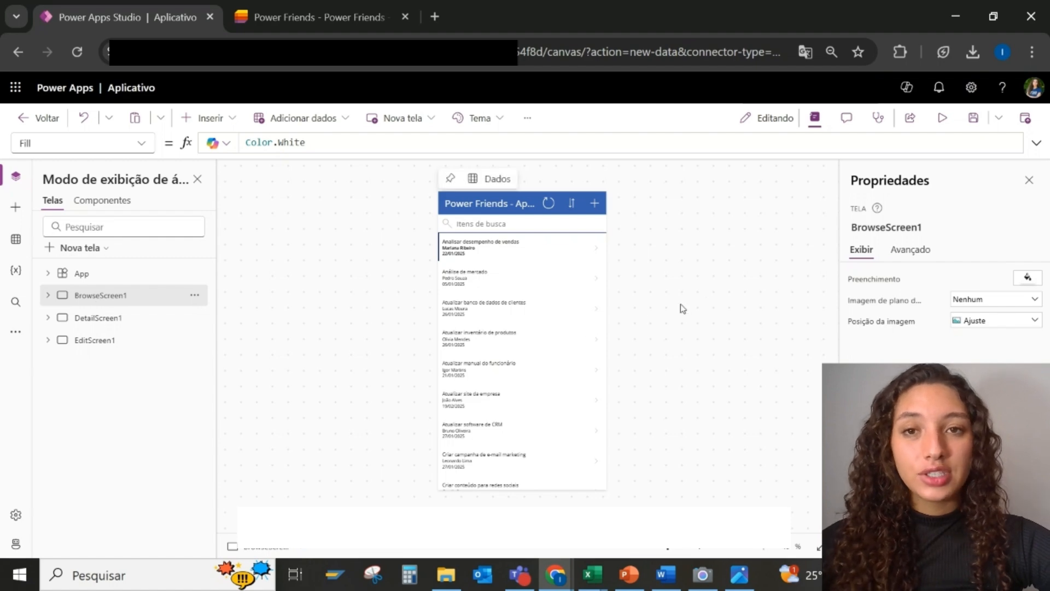
Preview the app, refresh the gallery, and search 'cria' to show three Criar tasks
left_click(943, 119)
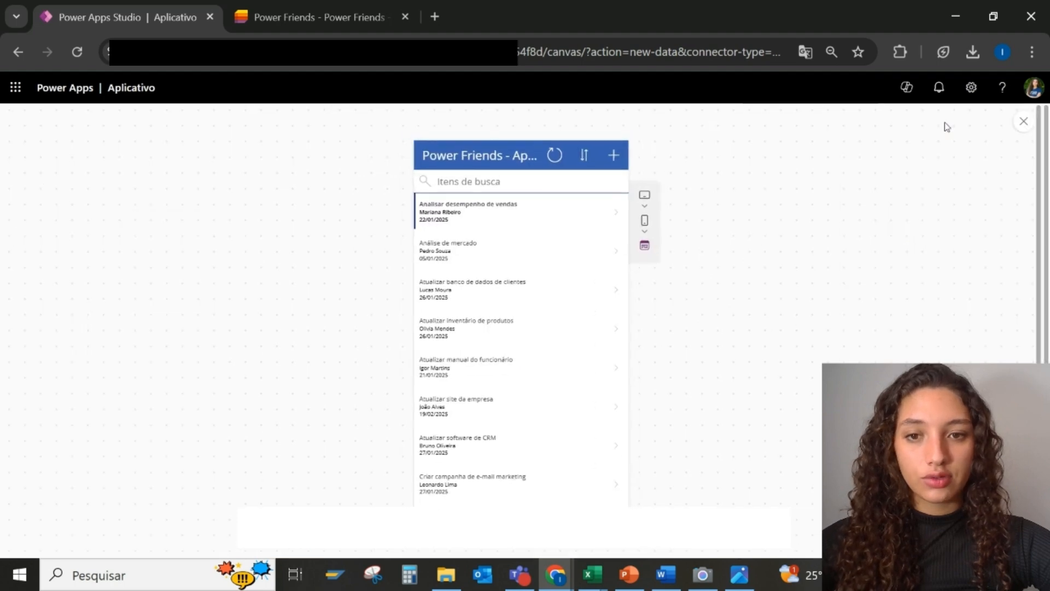
scroll(569, 280, "down", 3)
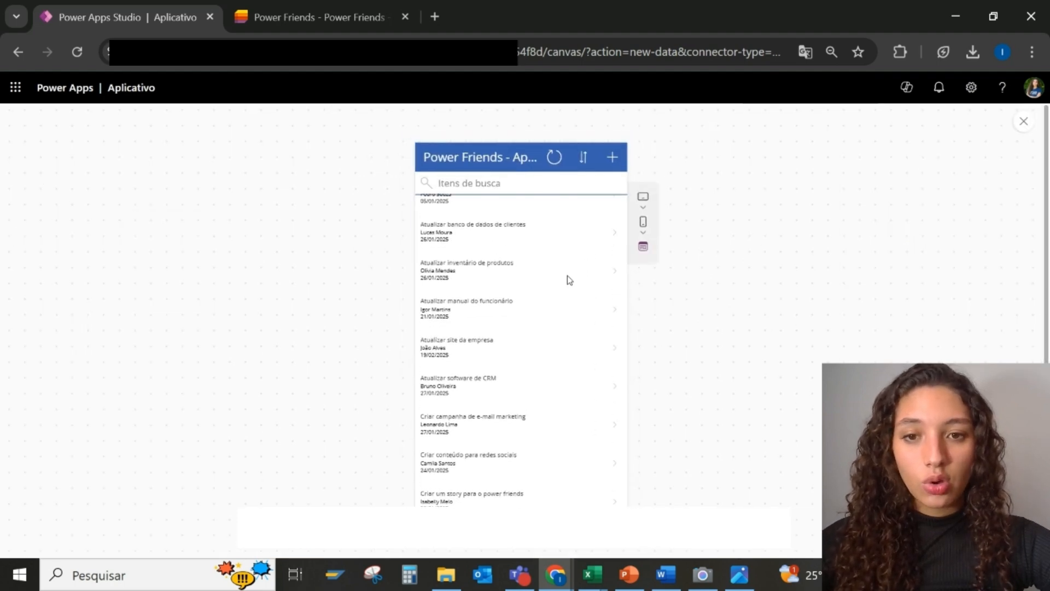
scroll(569, 280, "down", 3)
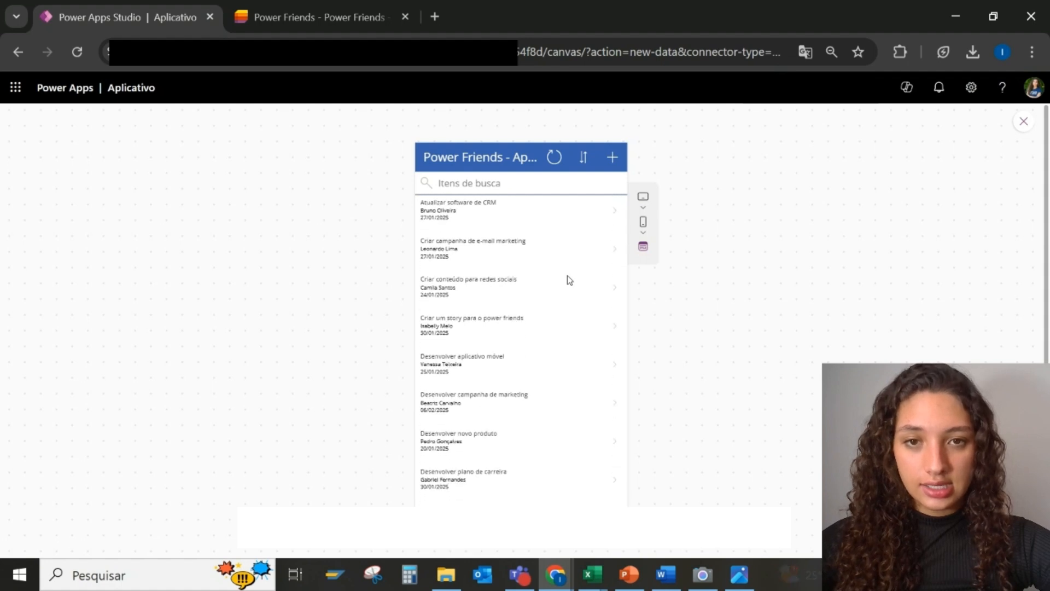
left_click(553, 157)
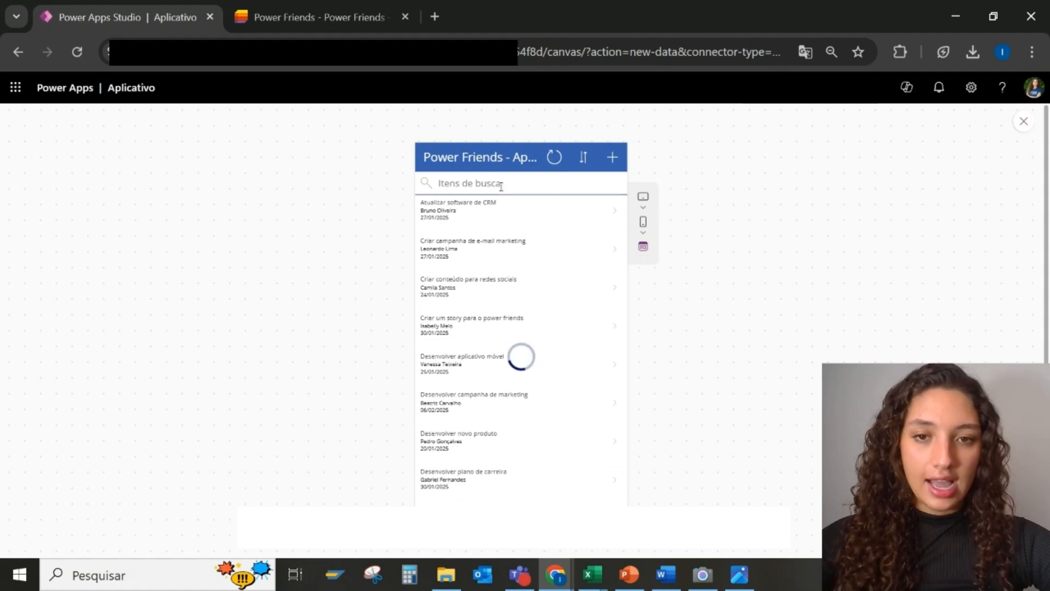
scroll(493, 274, "up", 6)
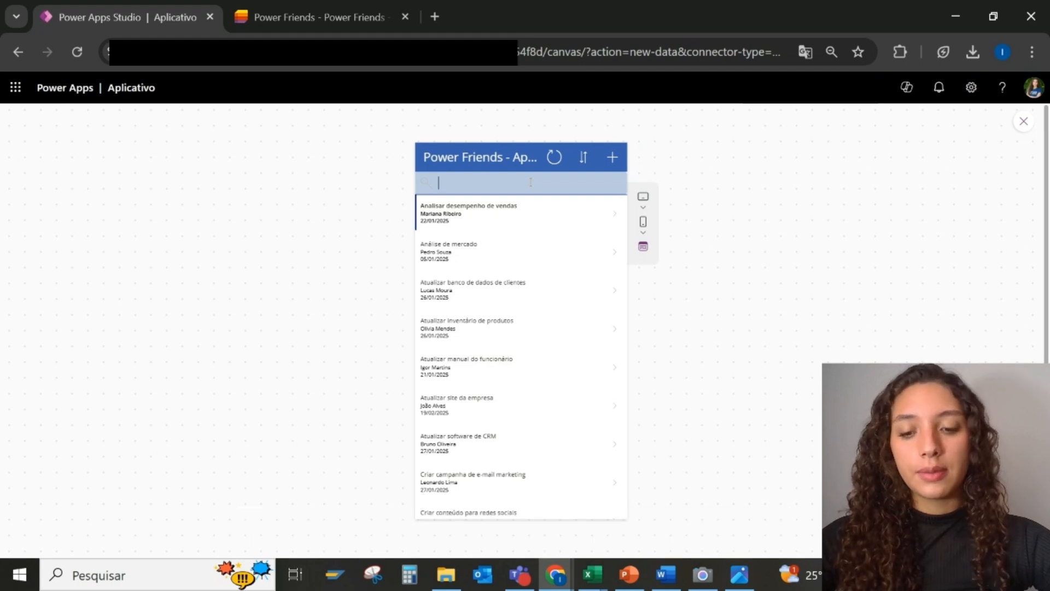
type("cria")
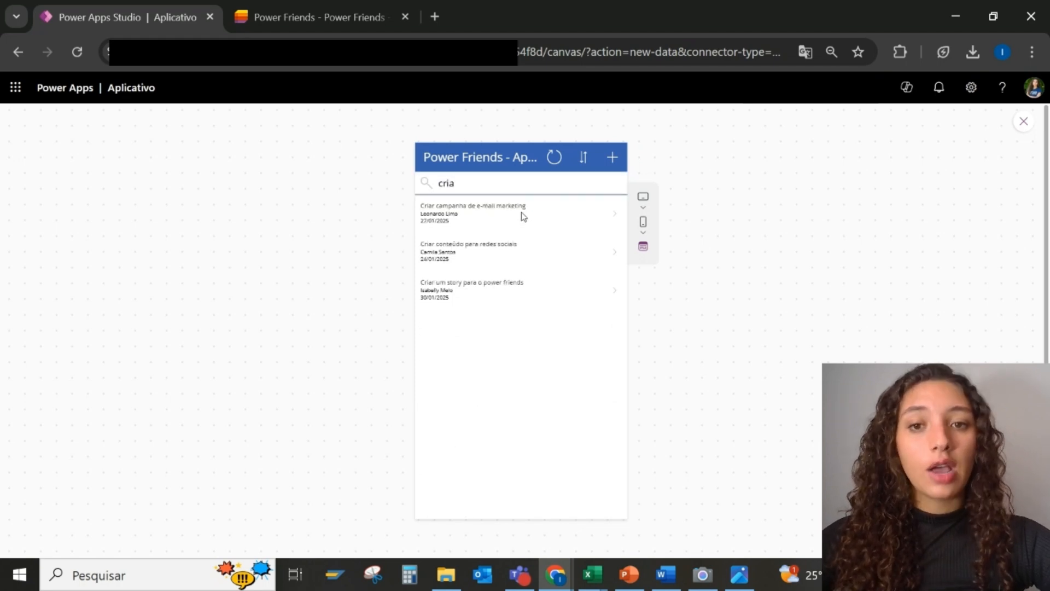
left_click(616, 216)
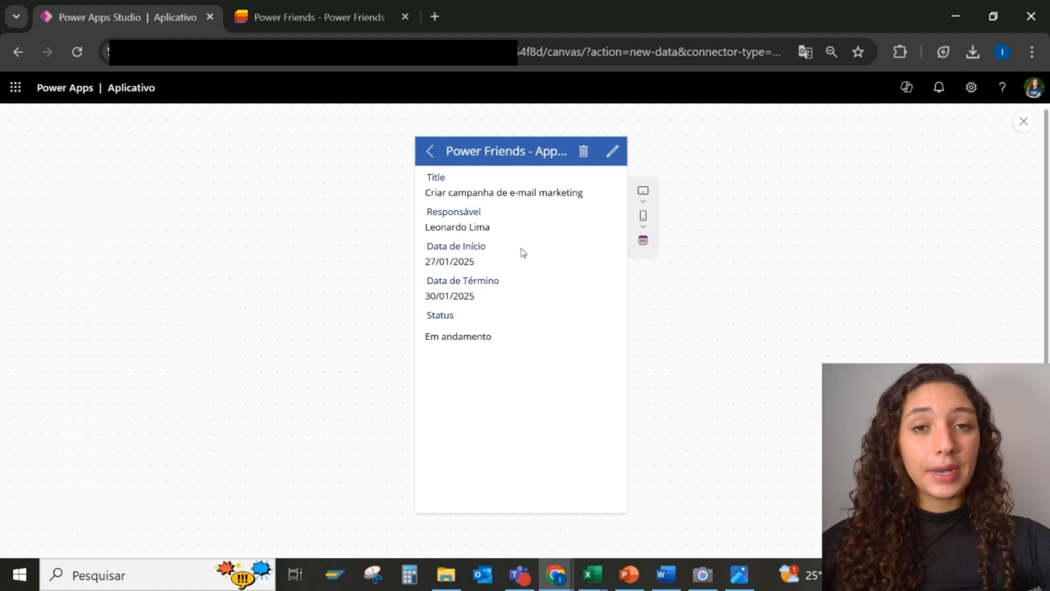
left_click(615, 151)
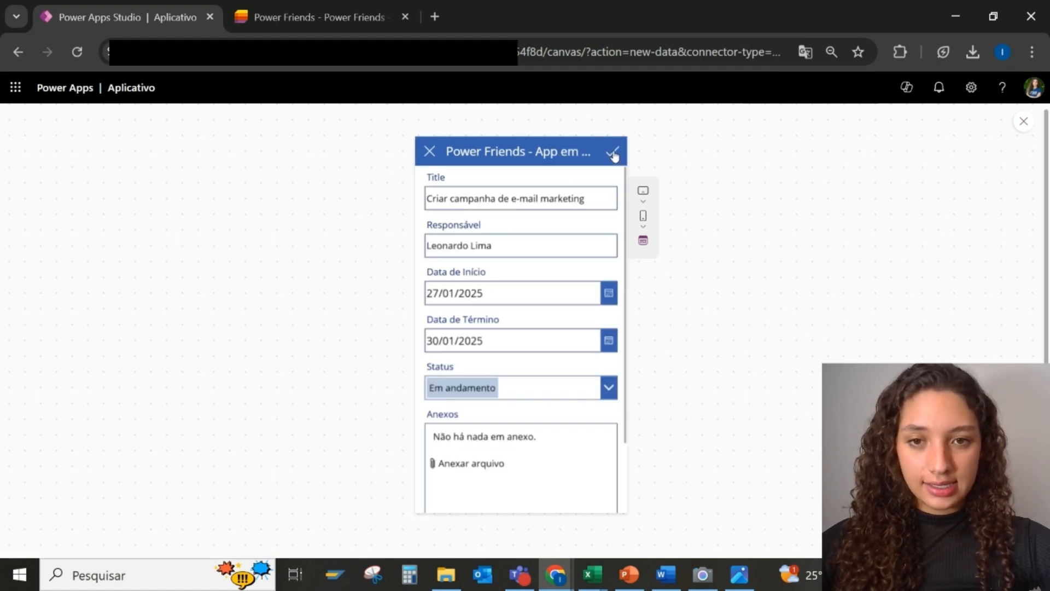
left_click(429, 162)
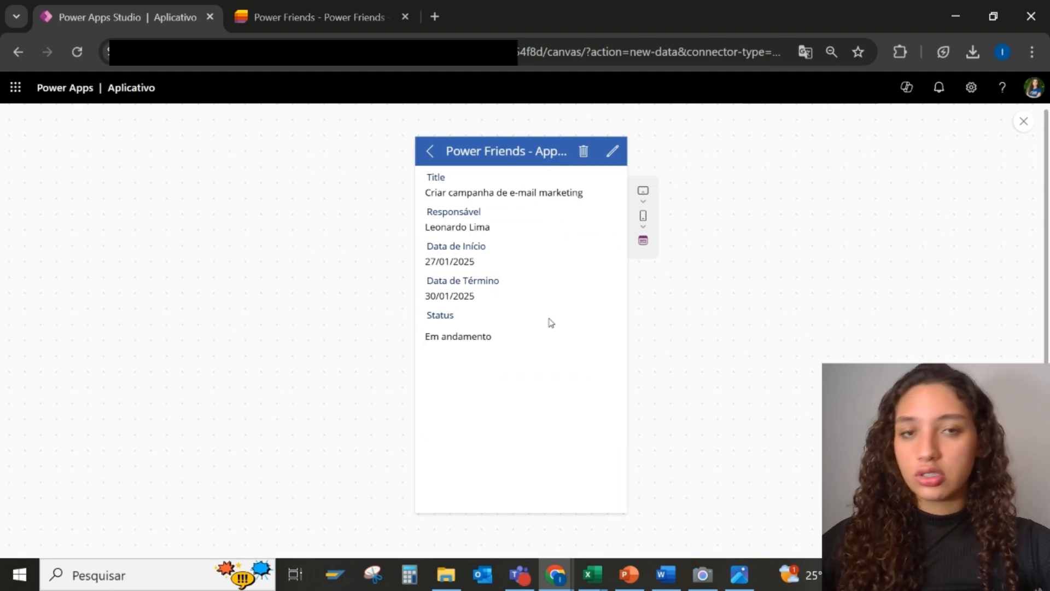
left_click(430, 155)
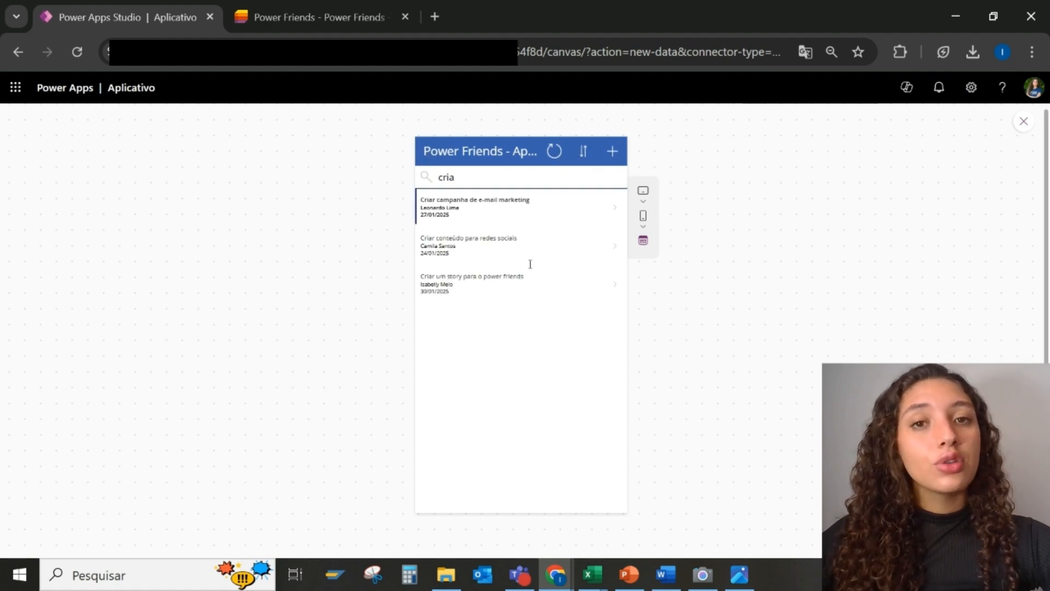
left_click(573, 185)
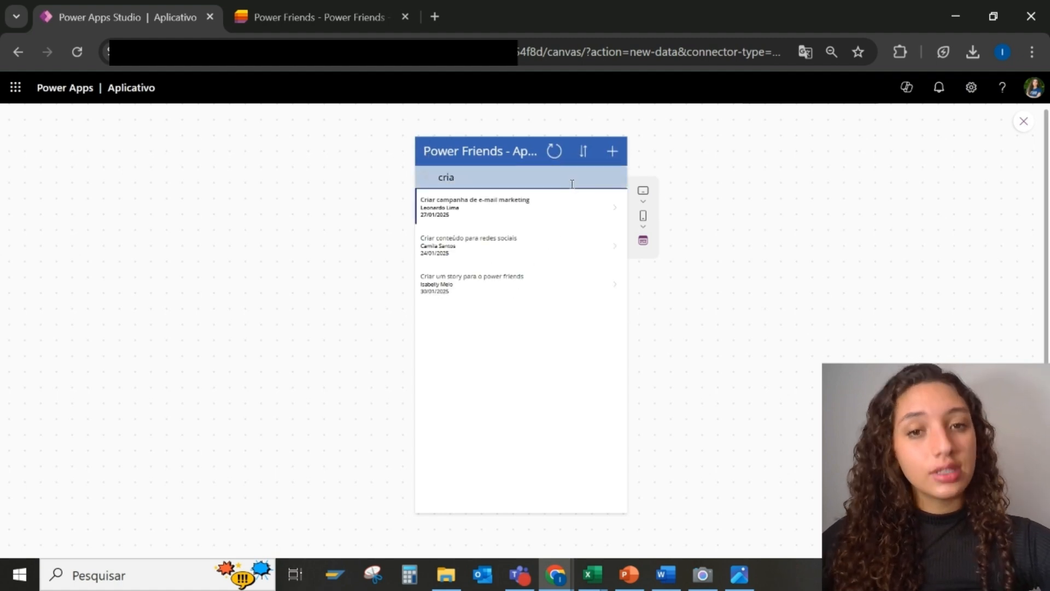
Add a new task titled 'Publicar um story do novo video do Power Friends' and enter the responsible person's name
left_click(612, 151)
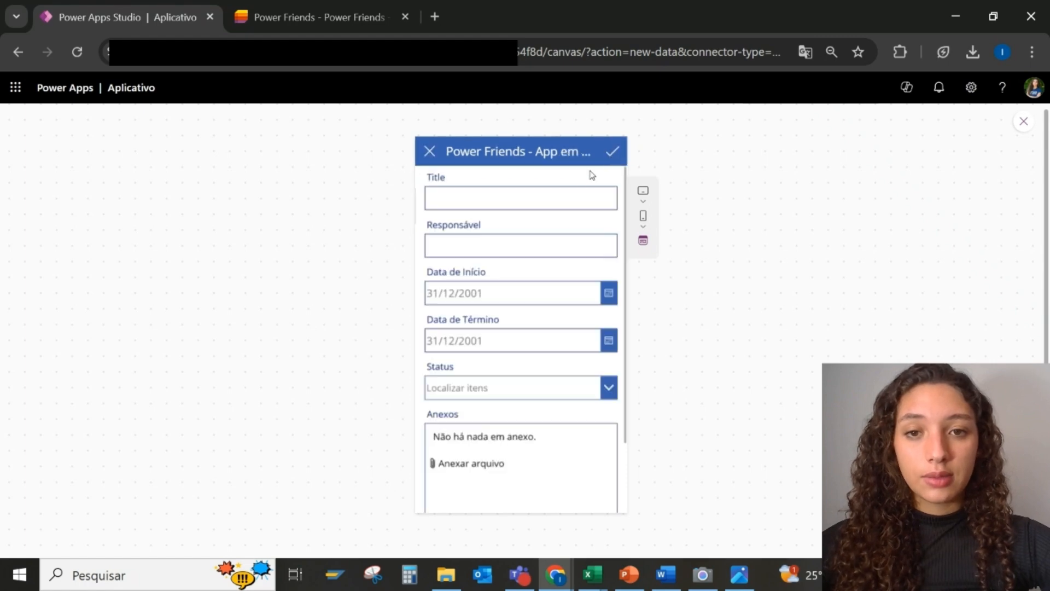
left_click(566, 193)
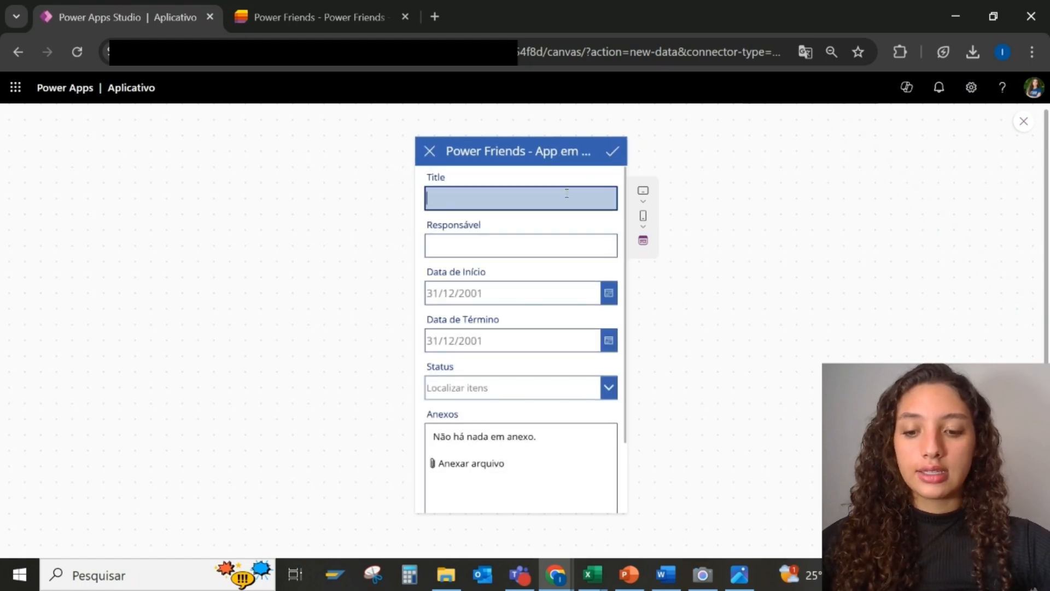
key("Caps_Lock")
type("P")
key("Caps_Lock")
type("ublica")
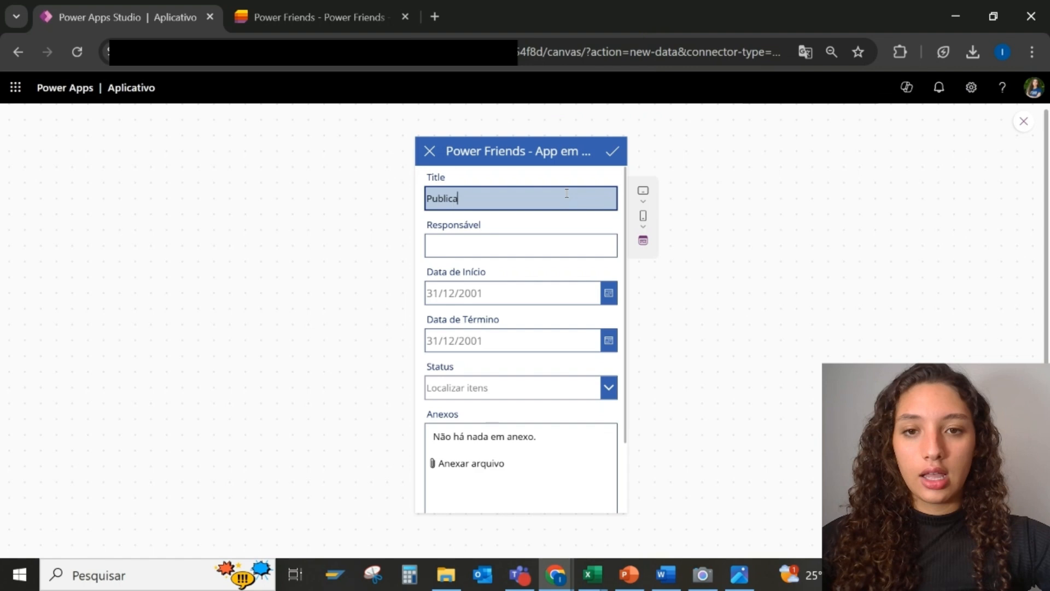
type("r um st")
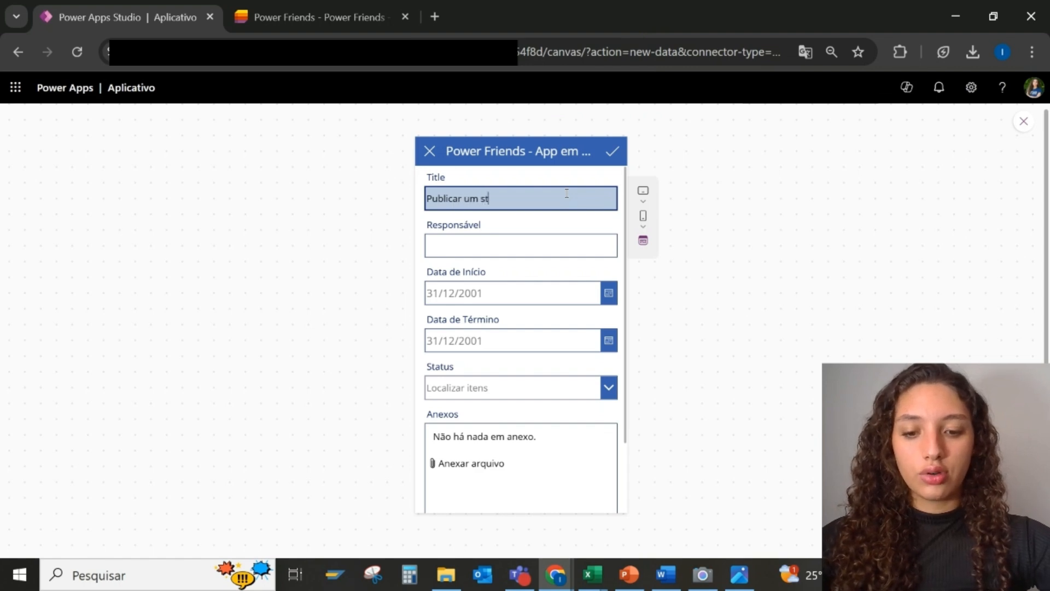
type("ory do novde")
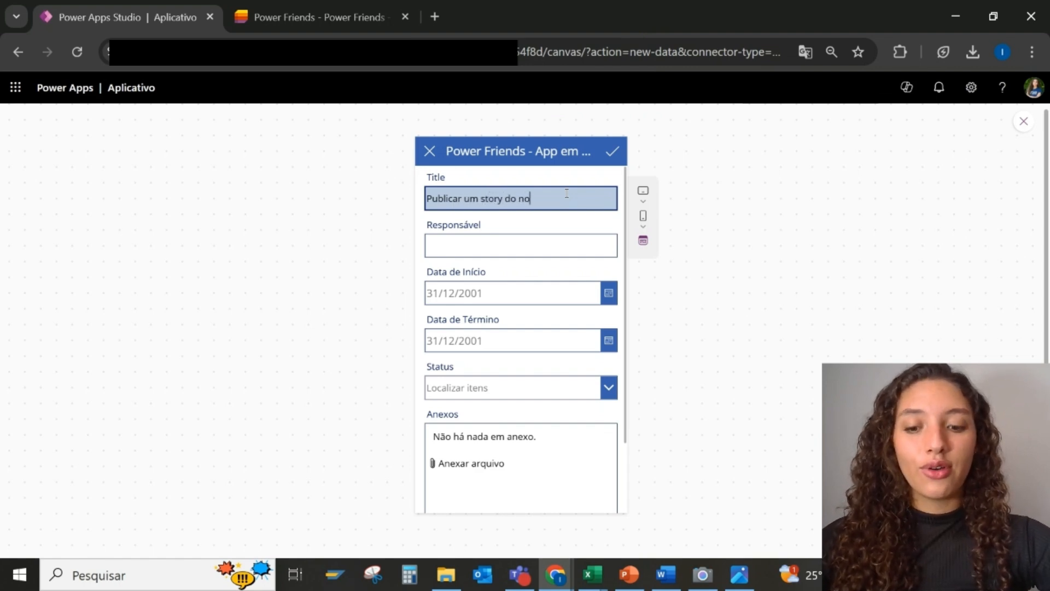
key("BackSpace")
key("BackSpace")
key("BackSpace")
key("BackSpace")
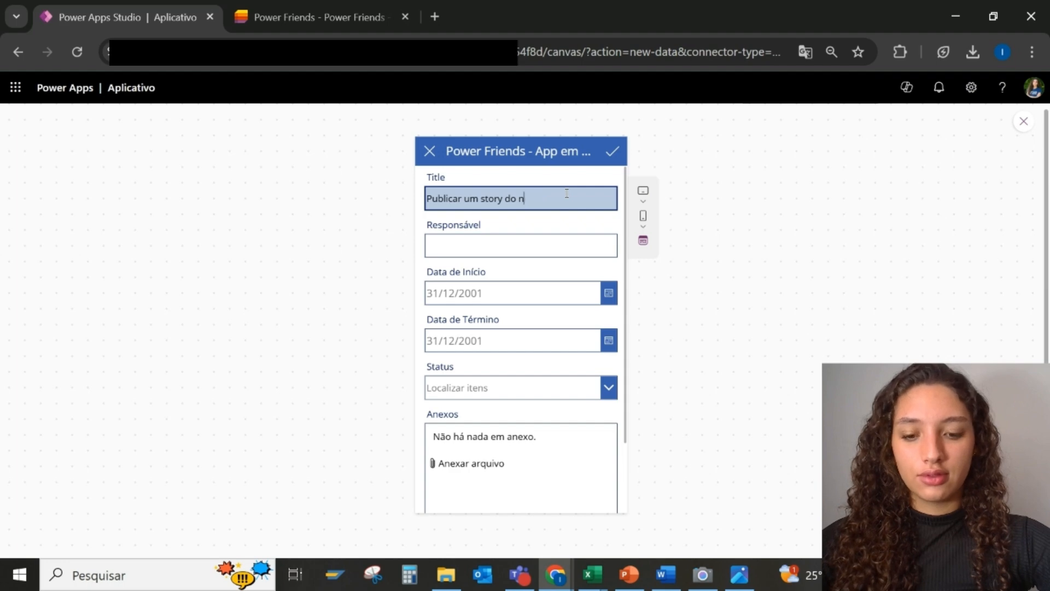
type("ovo video do")
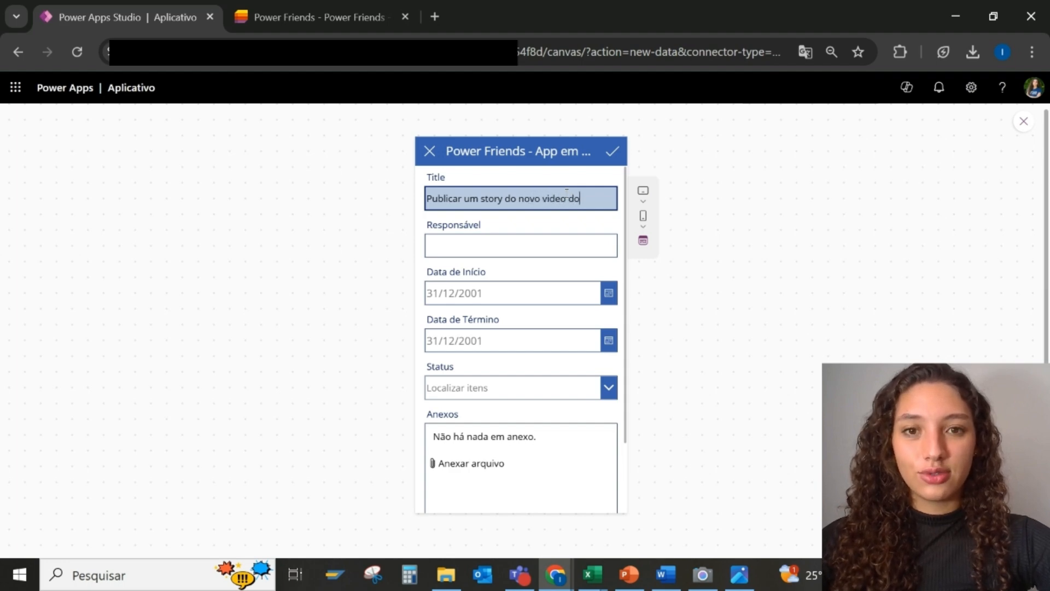
type(" P")
key("Caps_Lock")
type("ower")
key("Caps_Lock")
type("F")
key("Caps_Lock")
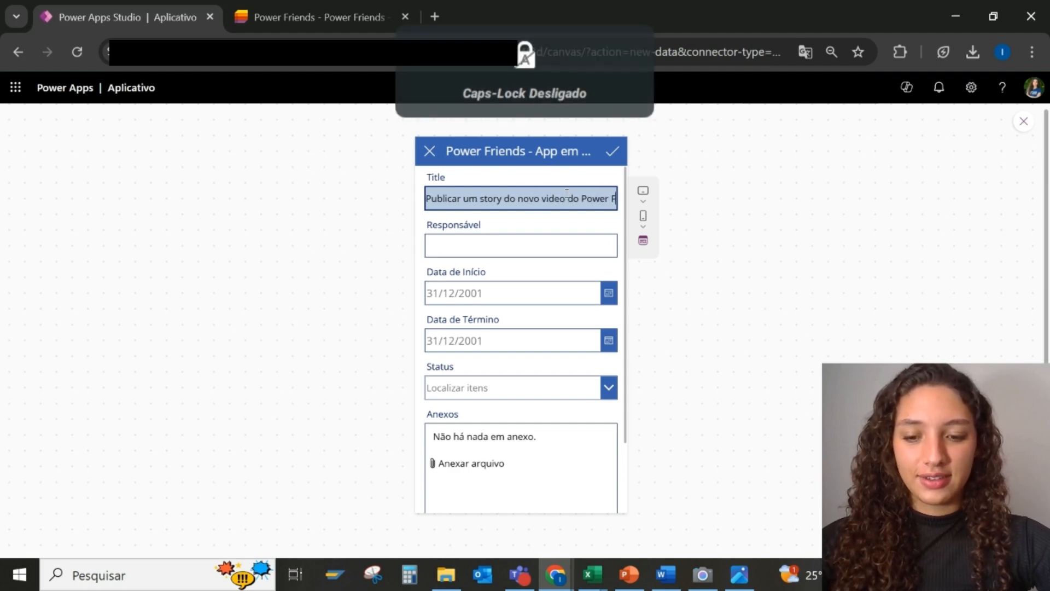
type("riends")
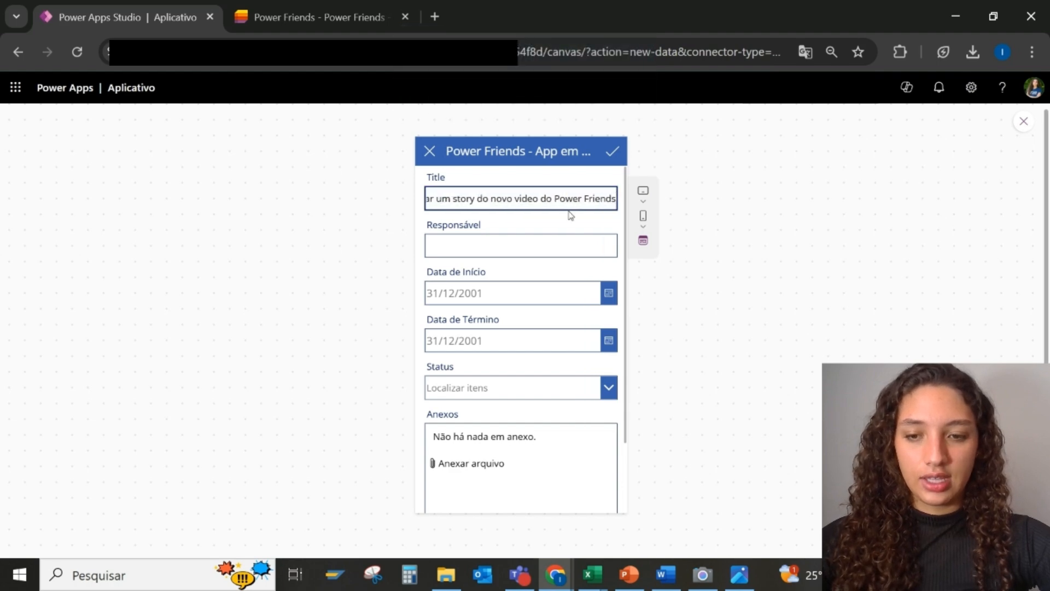
key("Tab")
key("Caps_Lock")
key("Caps_Lock")
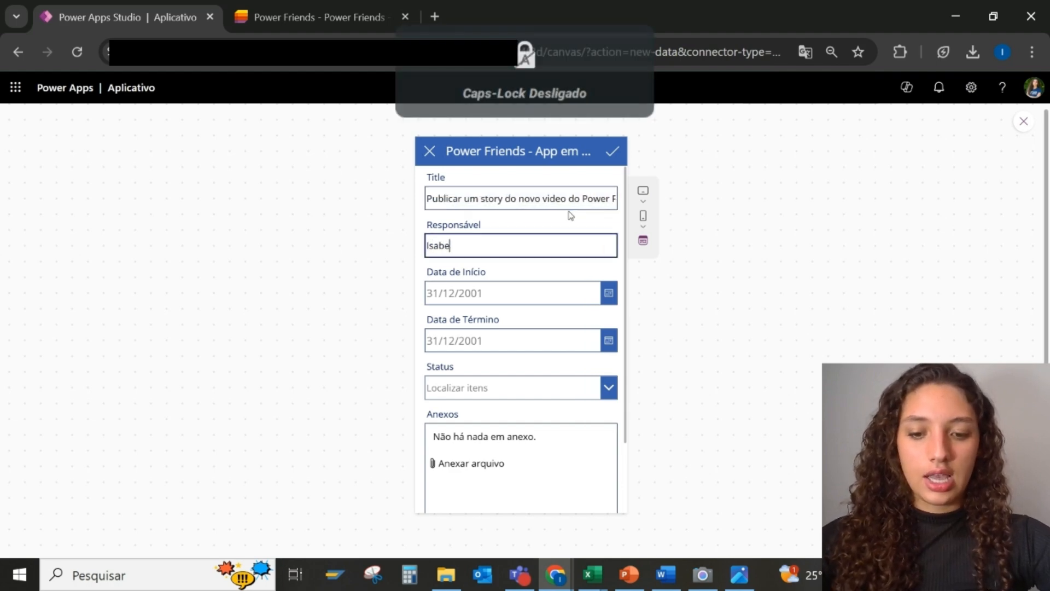
key("Caps_Lock")
key("Caps_Lock")
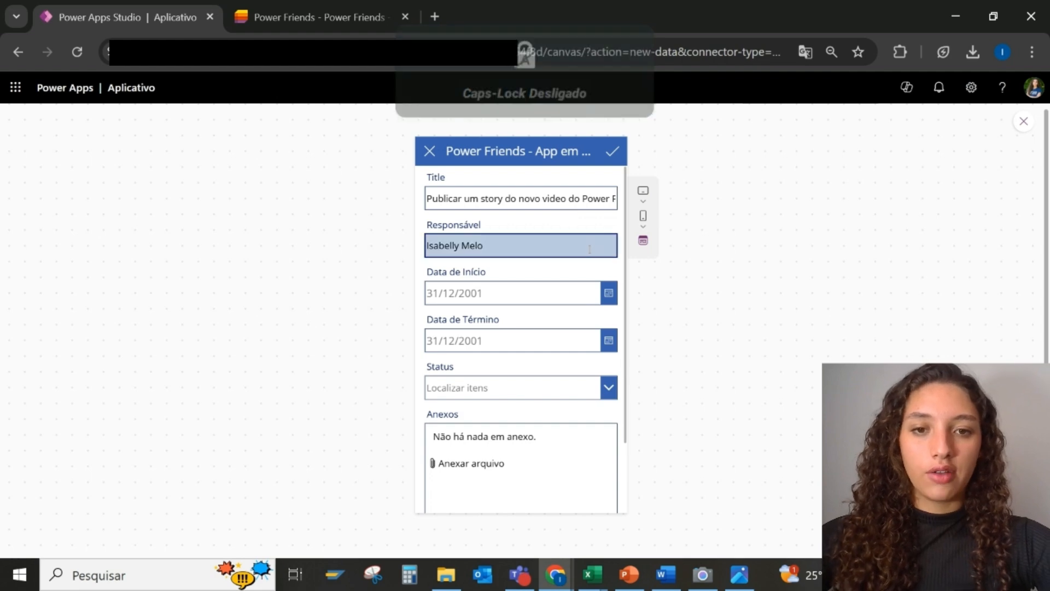
Set dates 30/01/2025 to 31/01/2025, Status Planejado, and save the task
left_click(609, 293)
left_click(533, 484)
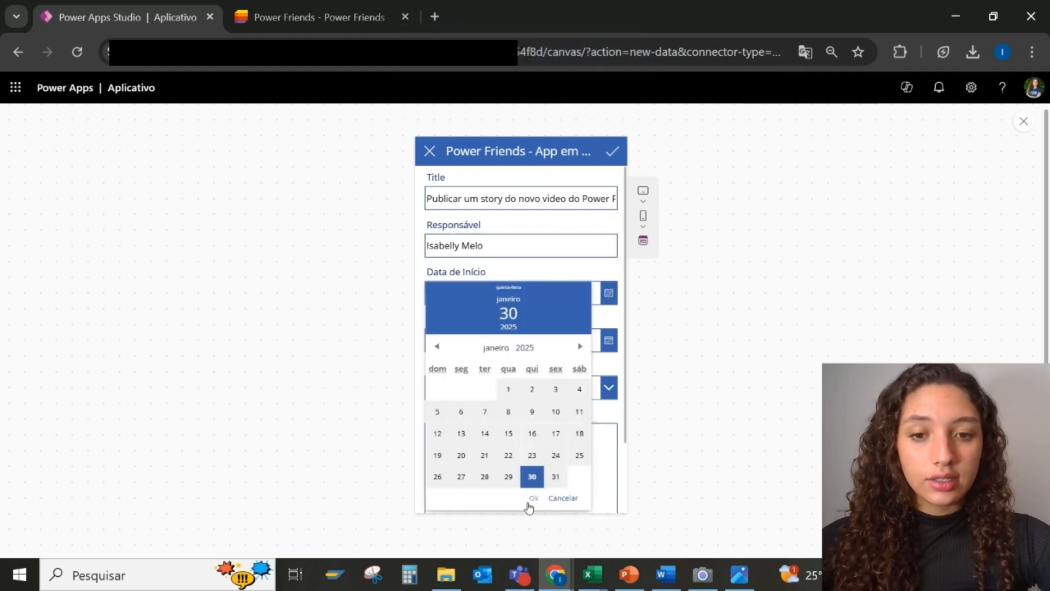
left_click(533, 498)
left_click(609, 339)
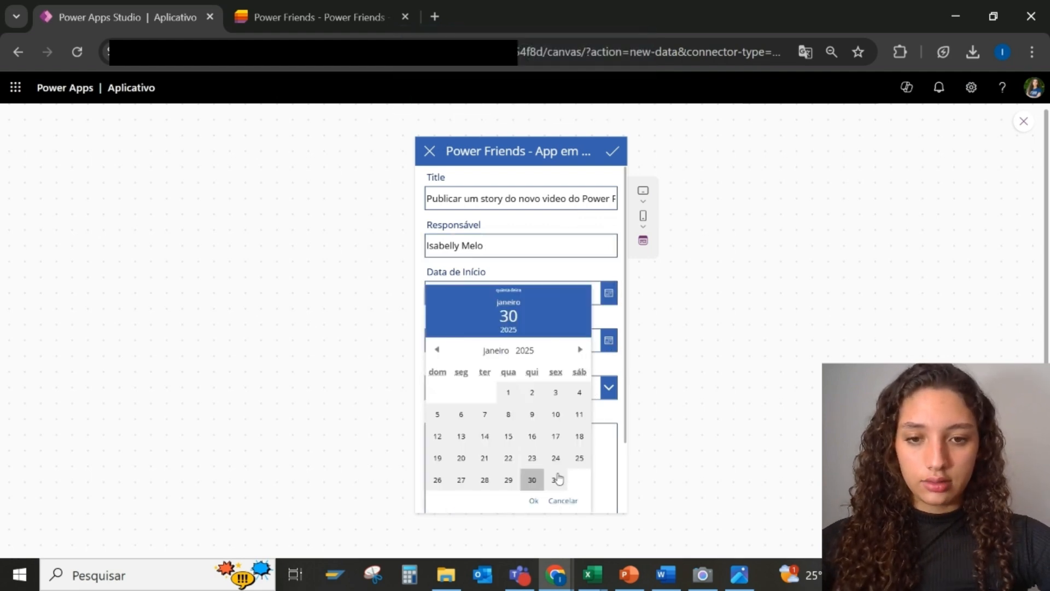
left_click(557, 479)
left_click(533, 501)
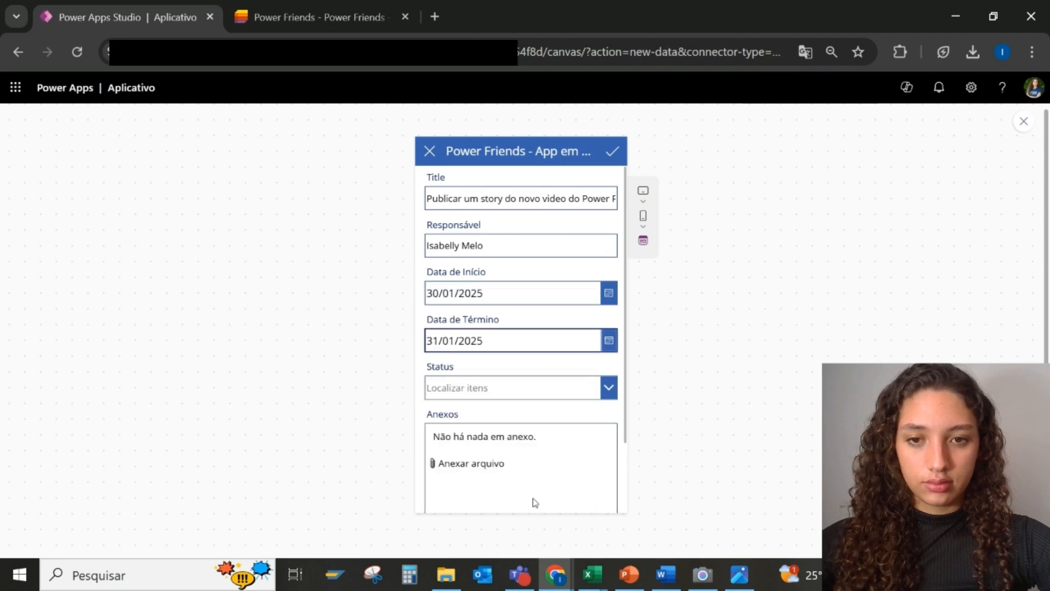
left_click(520, 387)
left_click(527, 392)
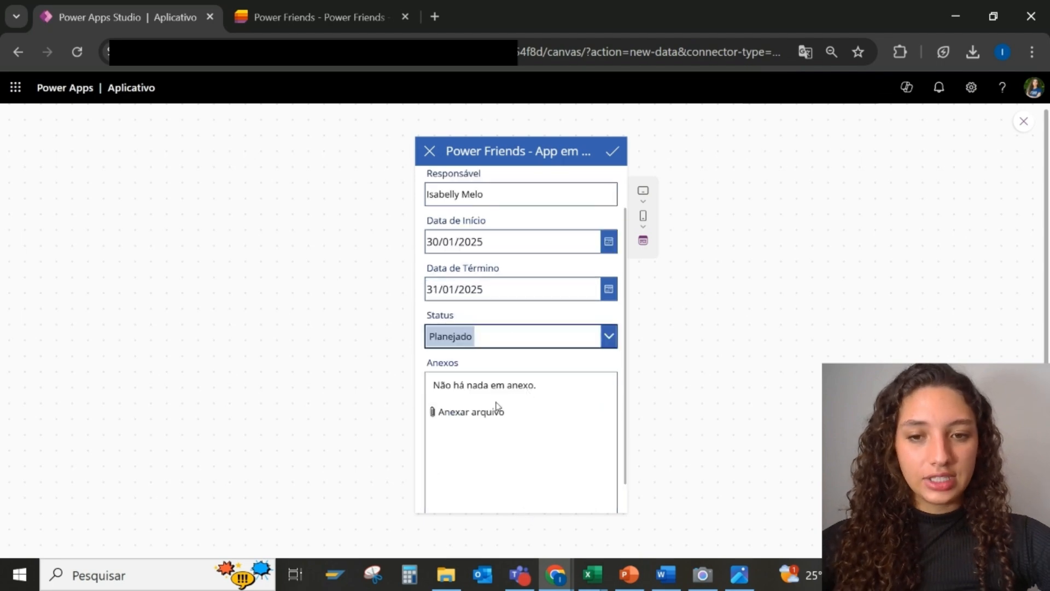
left_click(611, 156)
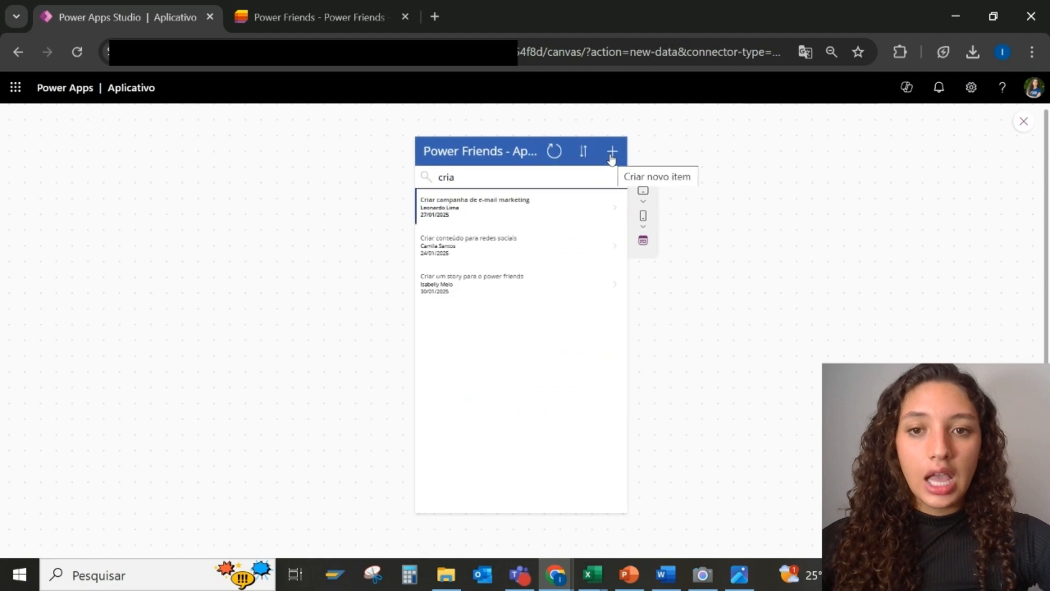
Replace the old search text with 'pub' to find the new task
left_click(453, 178)
key("BackSpace")
key("BackSpace")
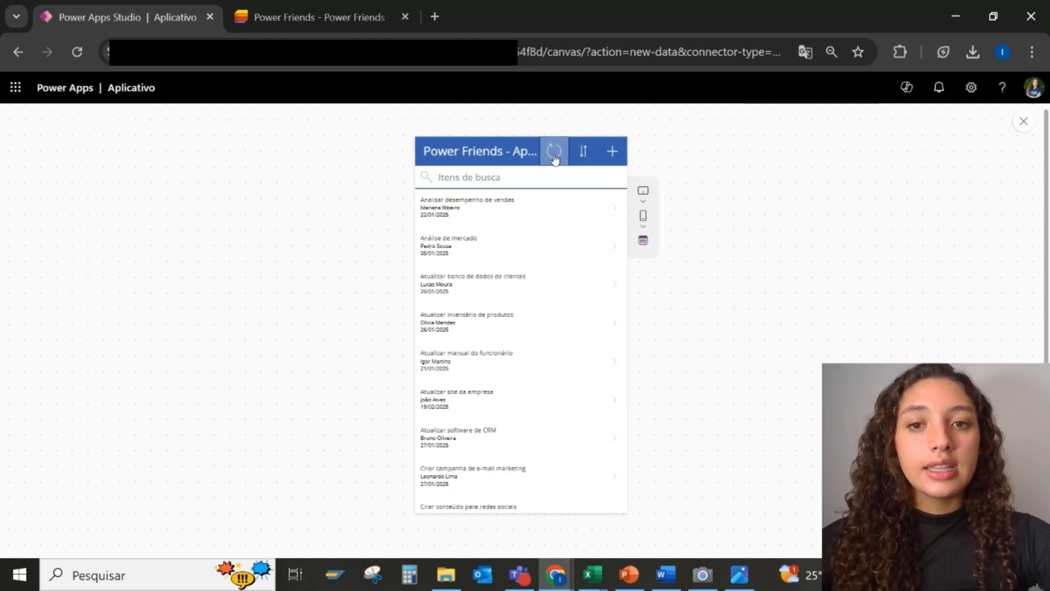
left_click(469, 178)
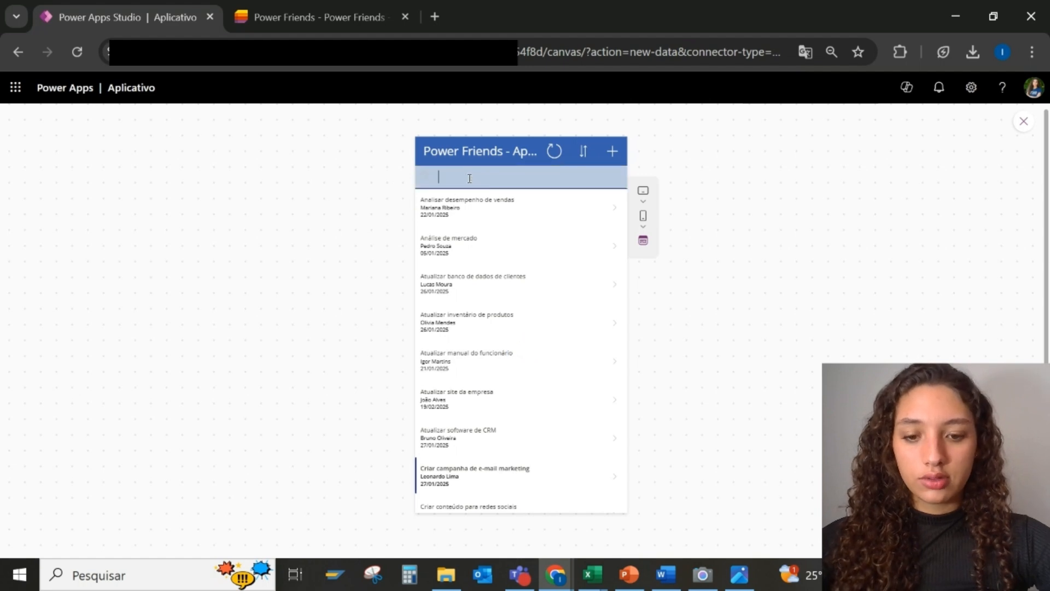
type("pub")
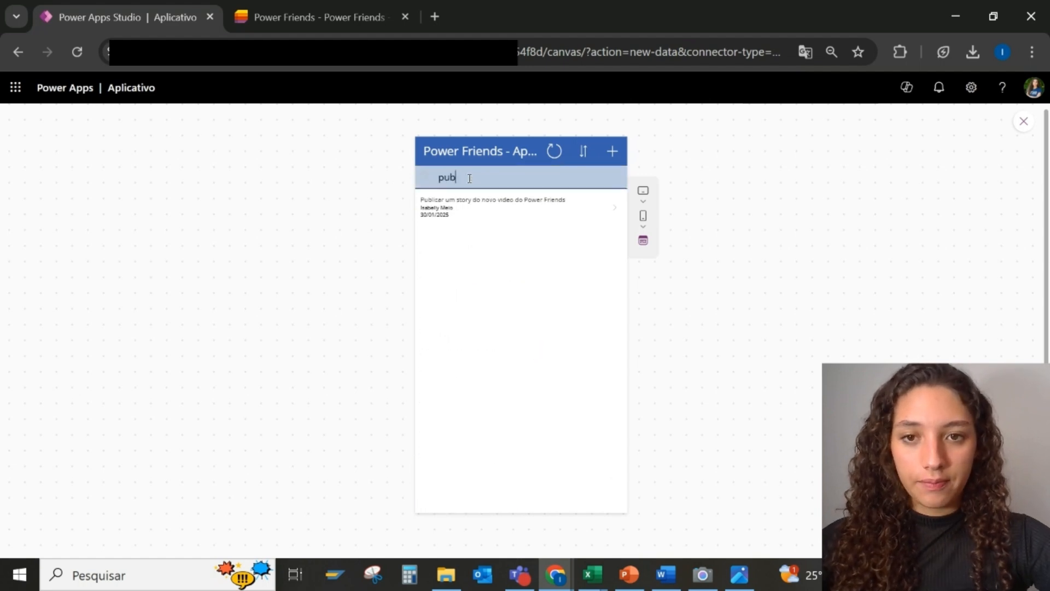
Open the new task's details, then reload Microsoft Lists and open the new Publicar row
left_click(614, 212)
left_click(259, 16)
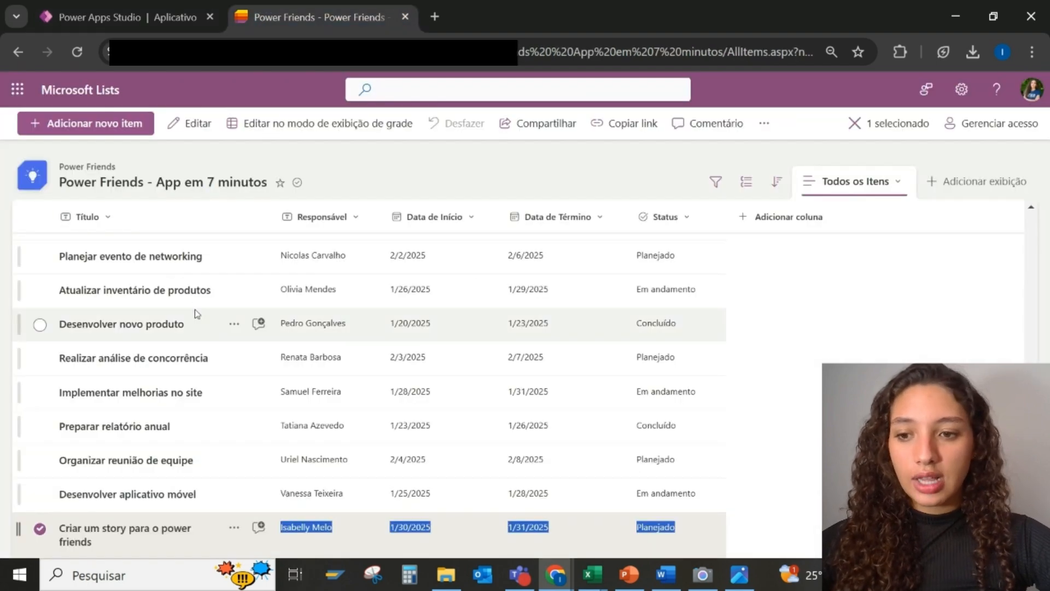
left_click(77, 57)
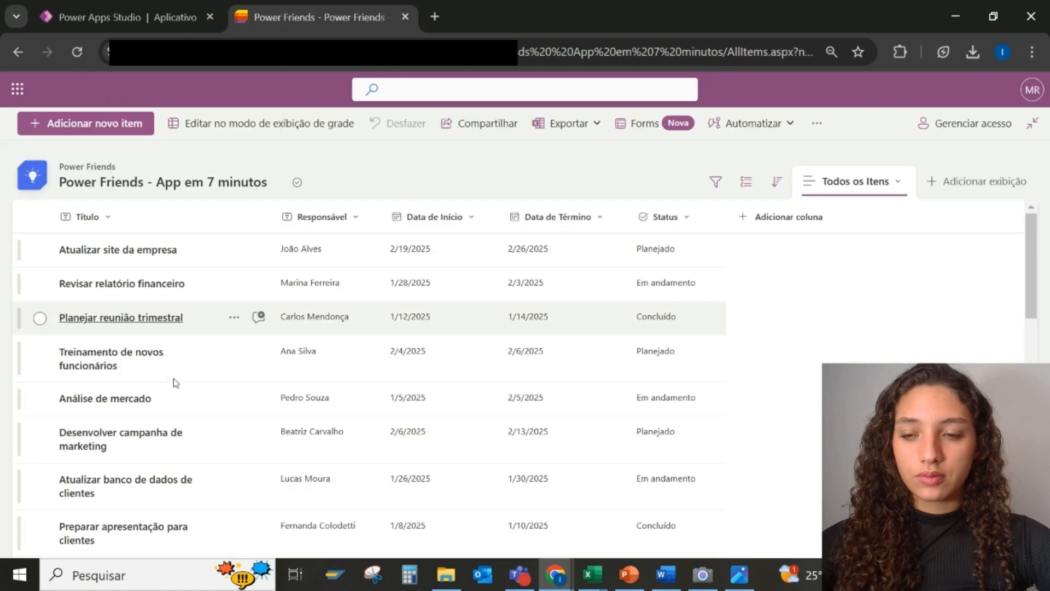
scroll(175, 382, "down", 15)
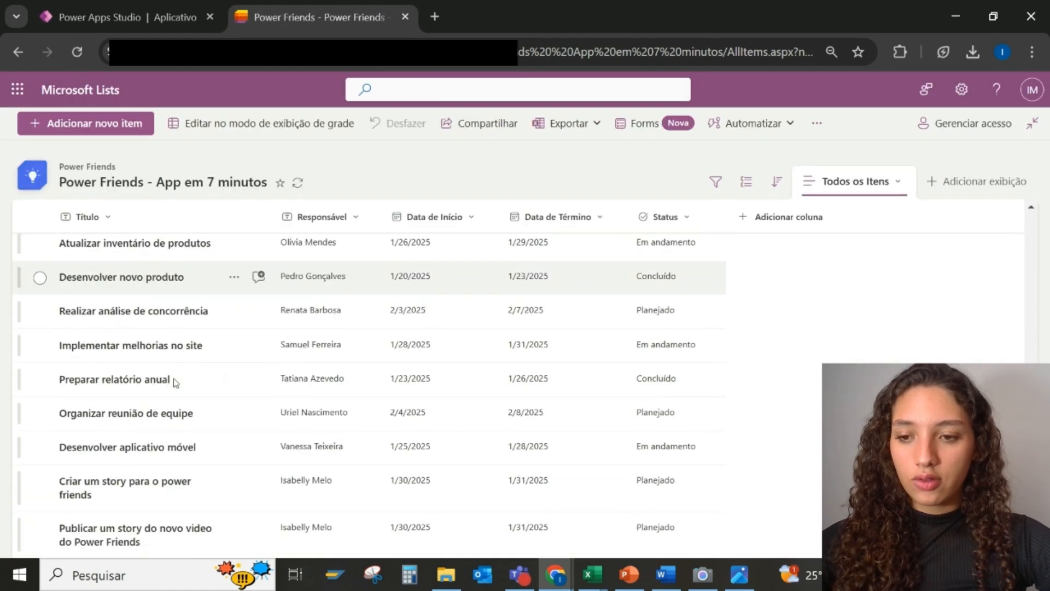
left_click(186, 552)
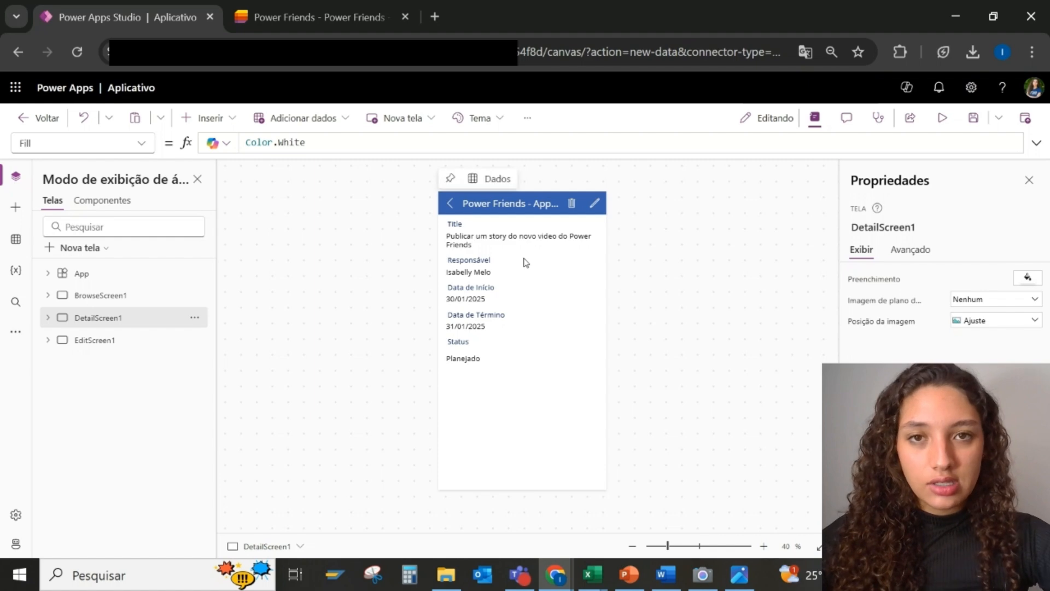
Review BrowseScreen1, DetailScreen1 and EditScreen1 on the canvas, ending back on BrowseScreen1
left_click(126, 295)
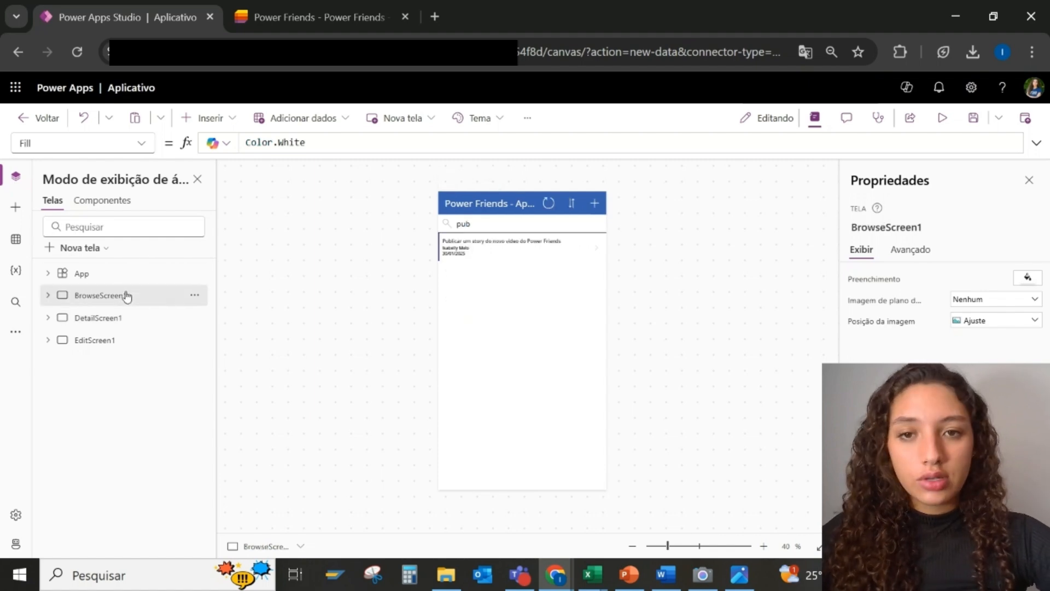
left_click(127, 325)
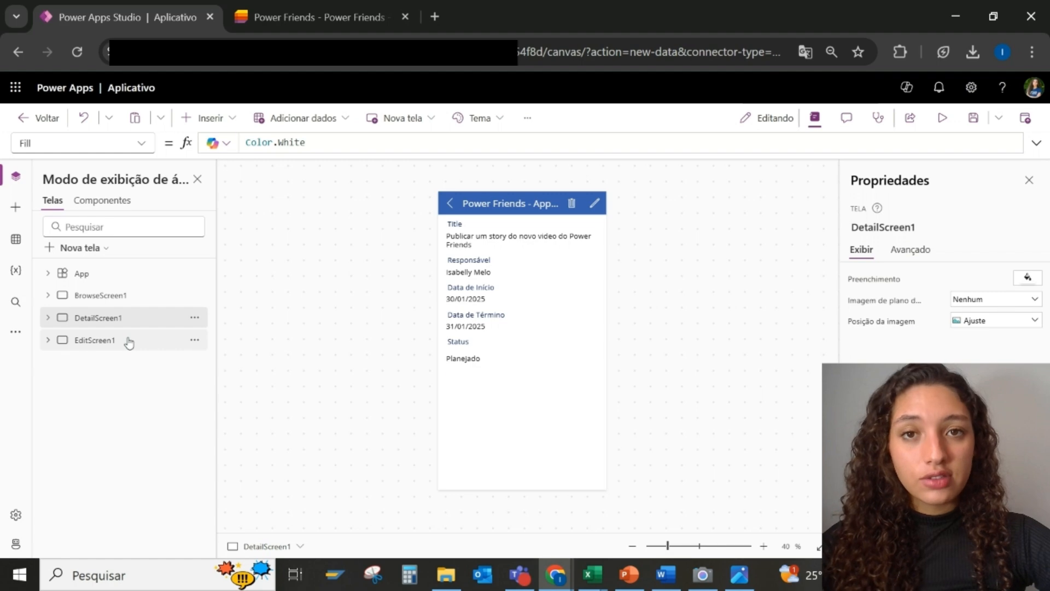
left_click(129, 343)
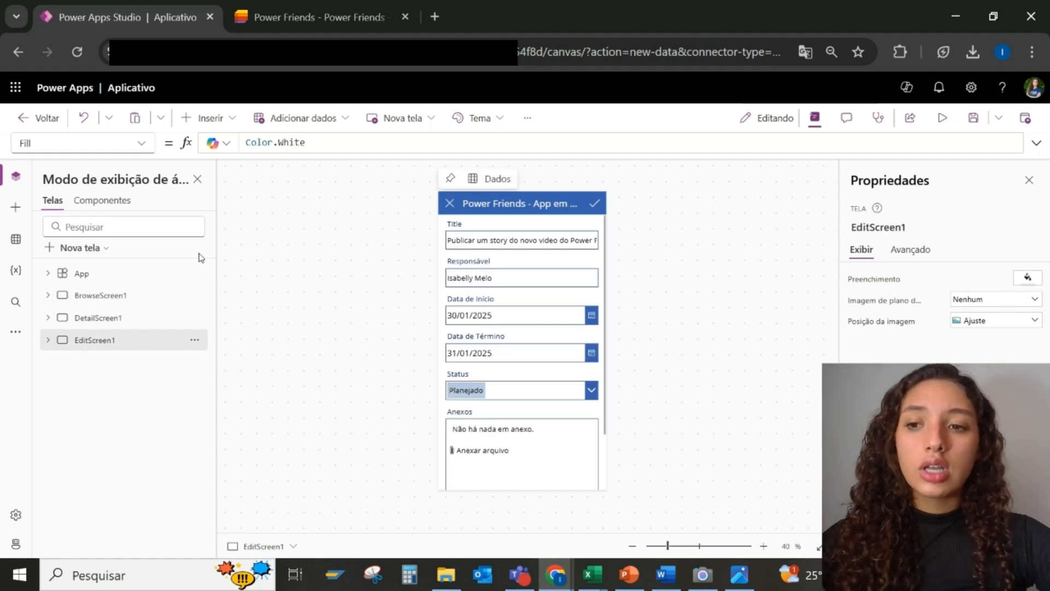
left_click(156, 299)
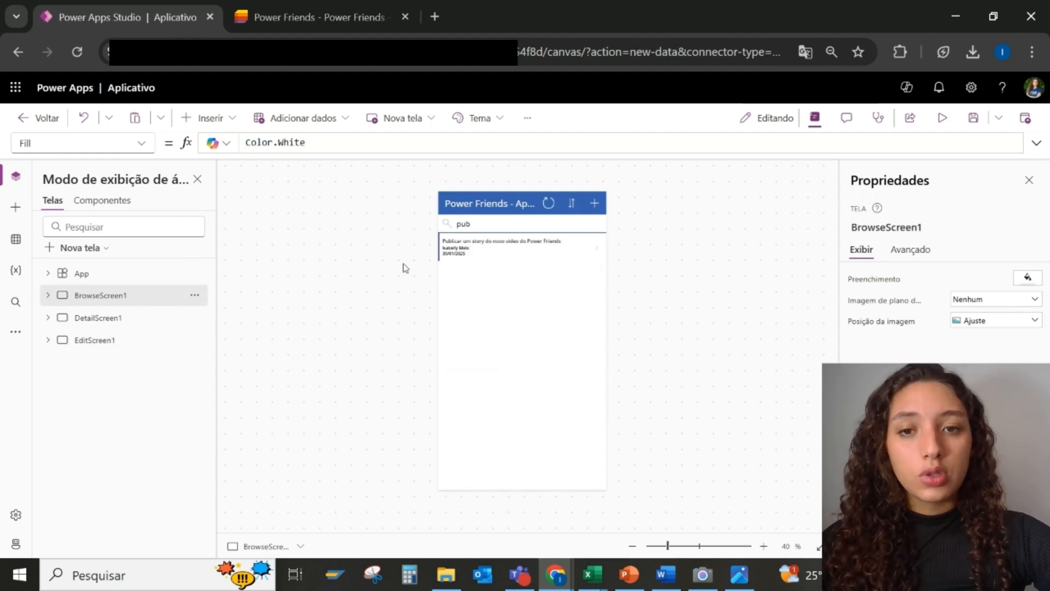
Clear the 'pub' text from TextSearchBox1 in preview so every task is listed again
left_click(486, 230)
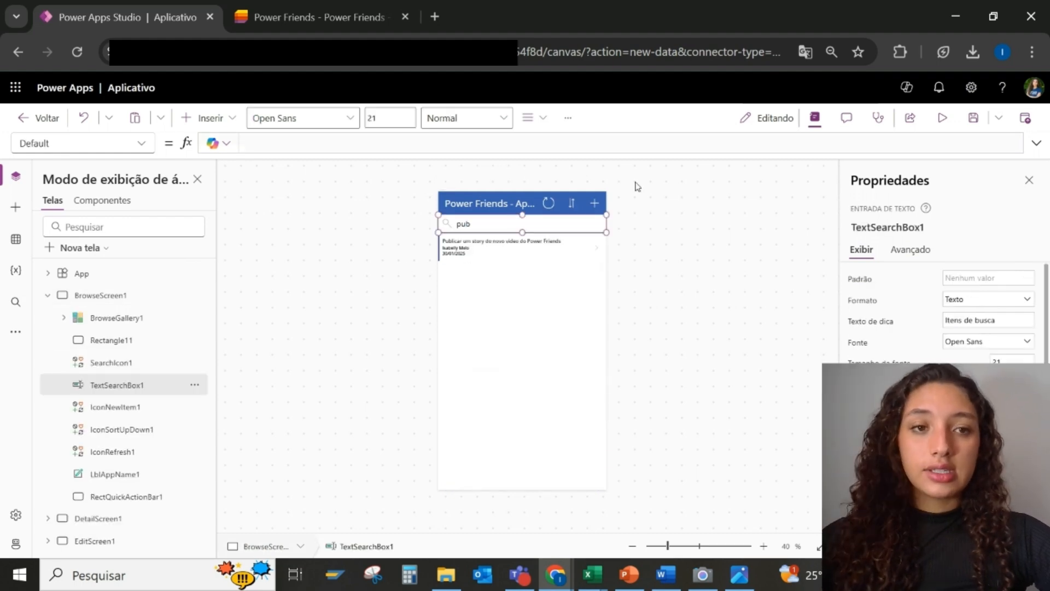
left_click(941, 118)
key("BackSpace")
key("BackSpace")
key("BackSpace")
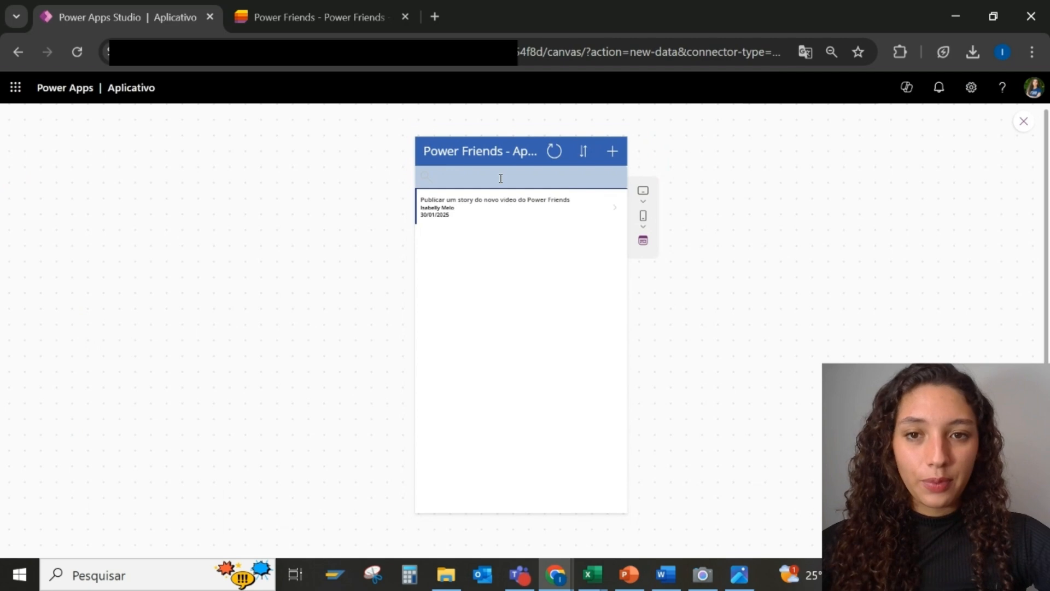
left_click(1023, 122)
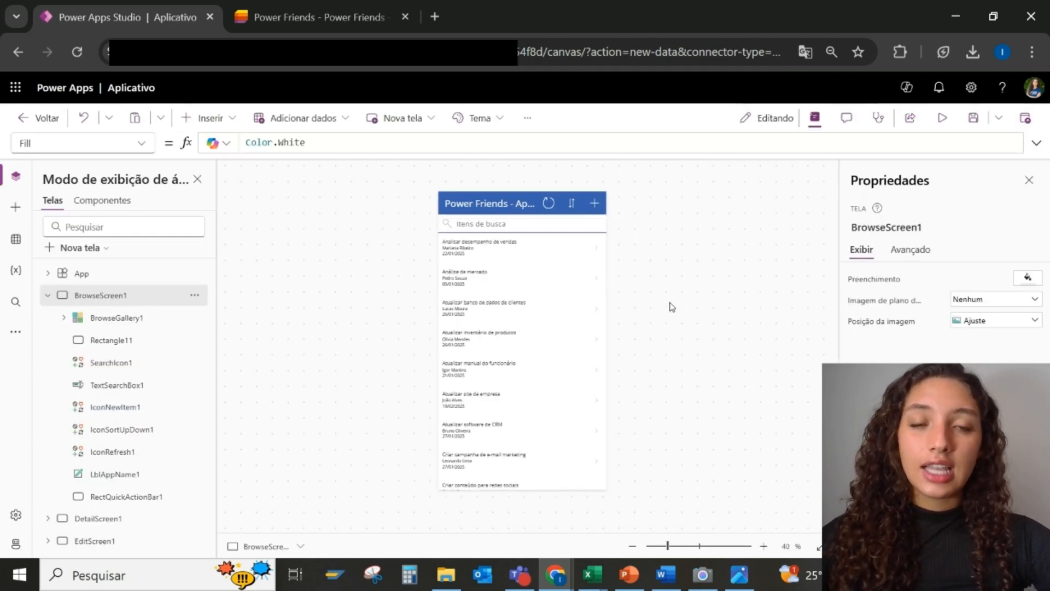